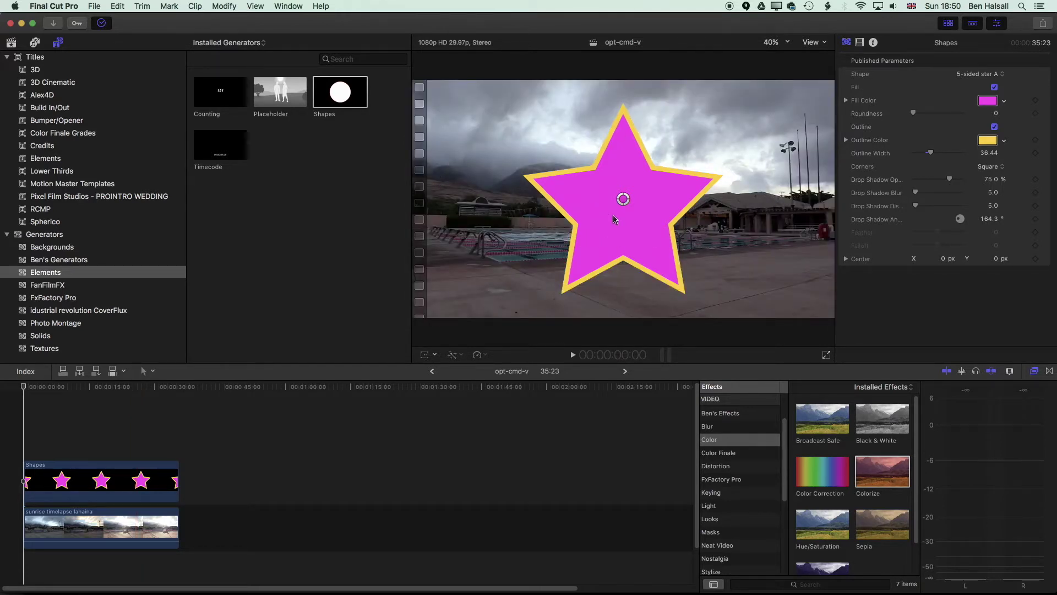
Add the Shapes generator to the timeline above the timelapse footage.
click(11, 43)
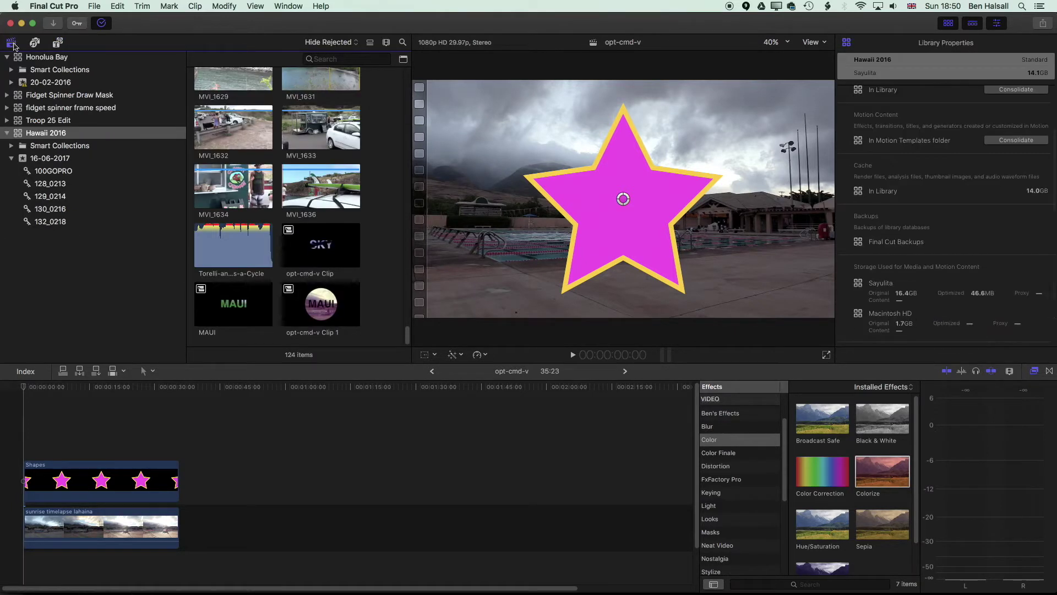
click(59, 43)
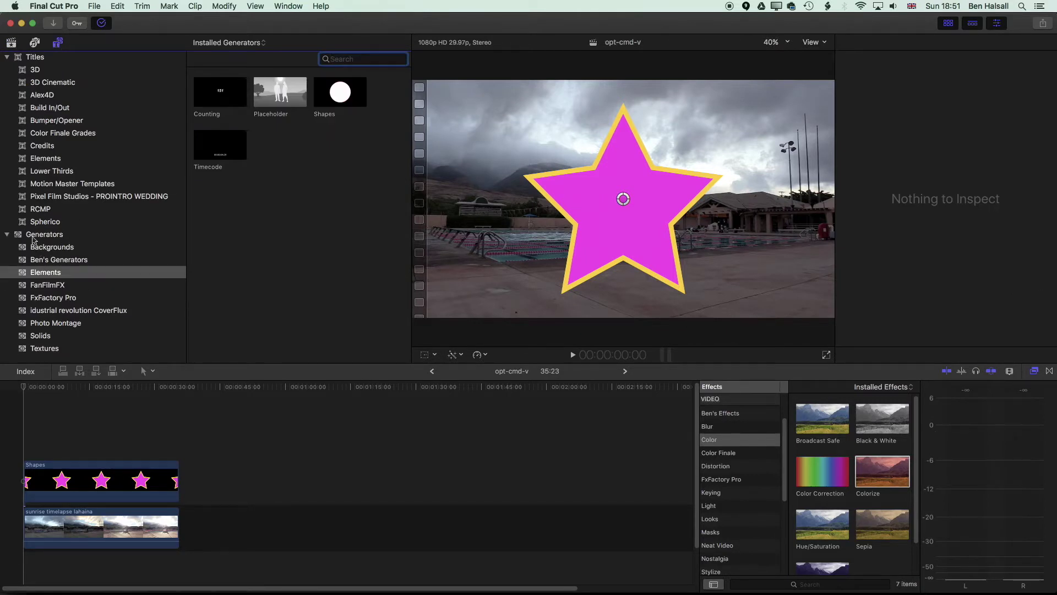
click(330, 102)
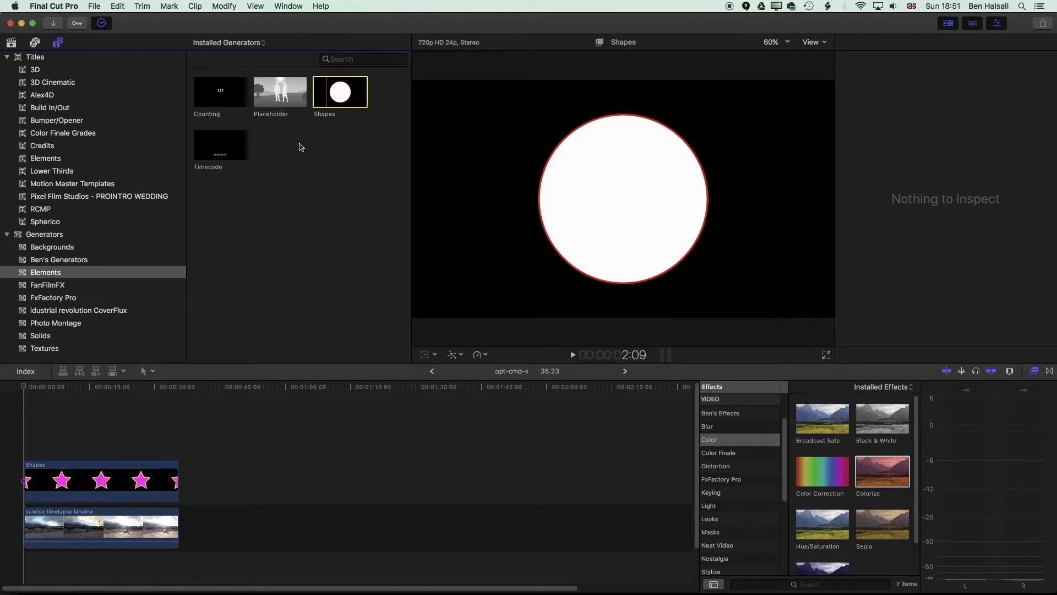
drag(330, 99, 172, 333)
Select the Shapes clip and keep 5-sided star A as the shape with Square corners.
click(82, 386)
click(47, 393)
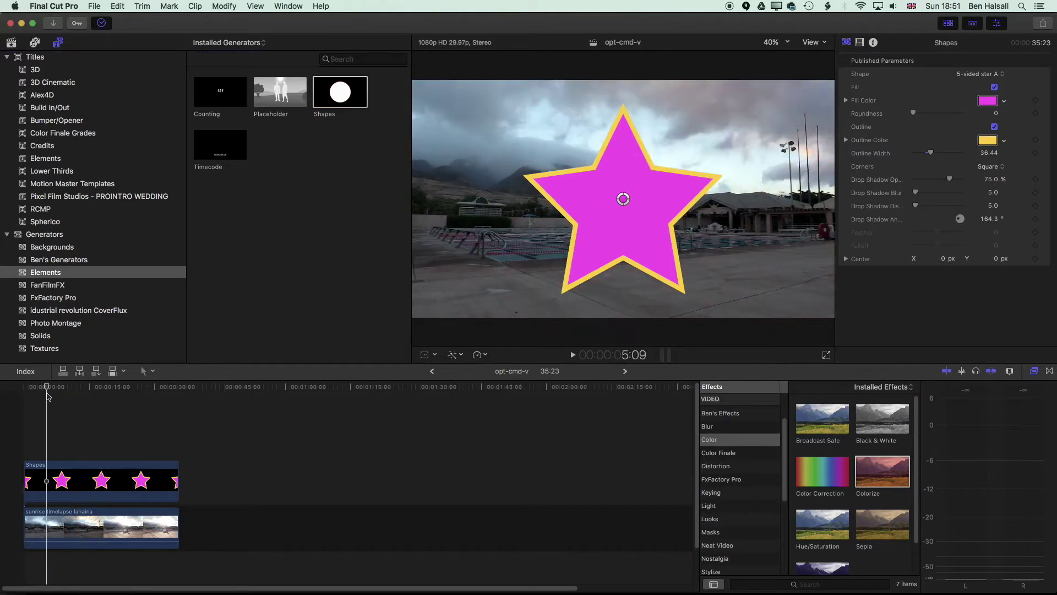
click(75, 477)
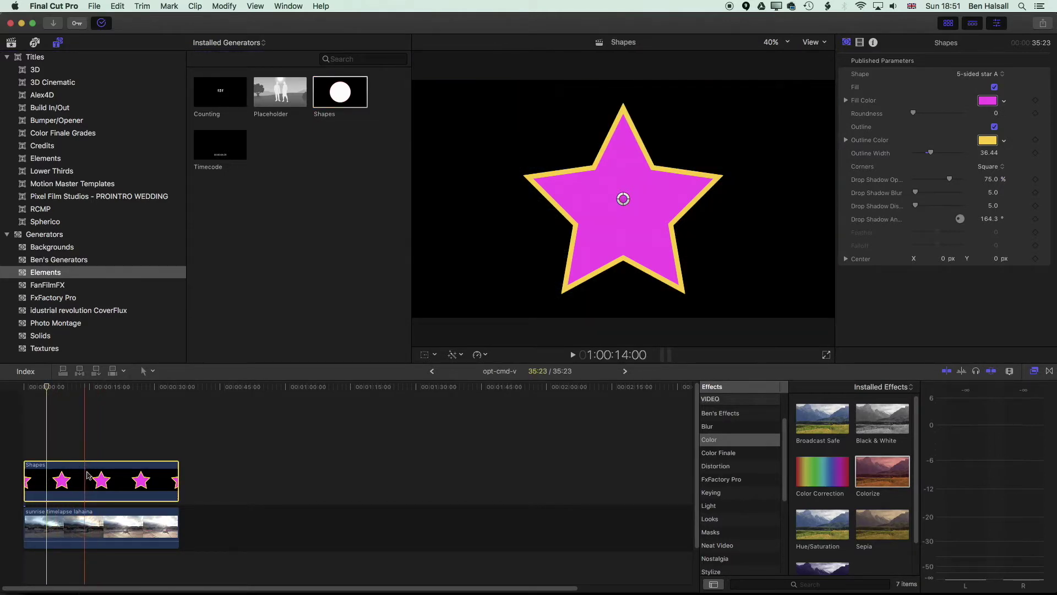
click(974, 74)
click(977, 76)
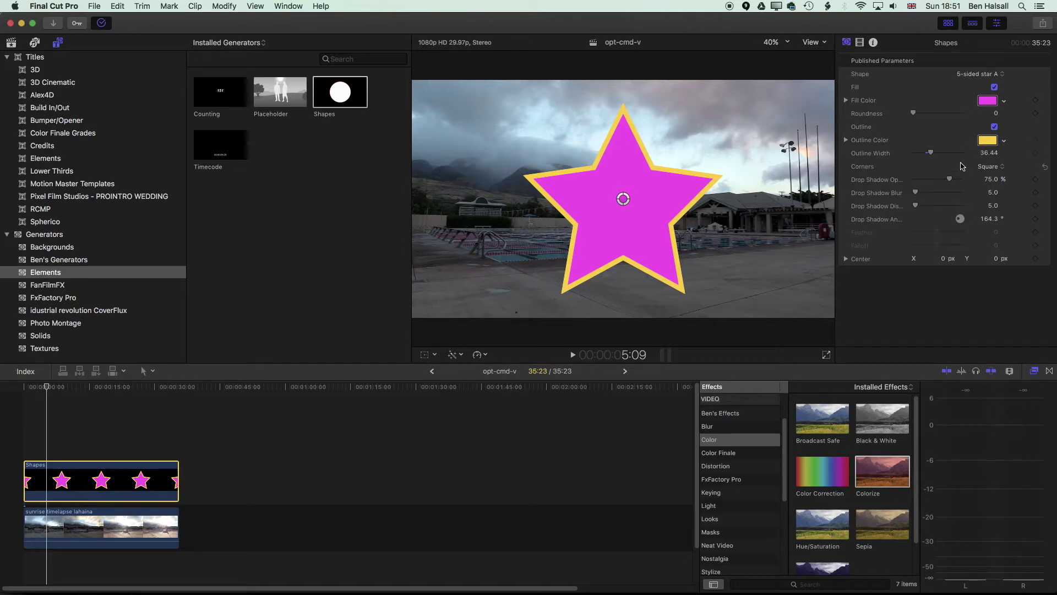
click(985, 167)
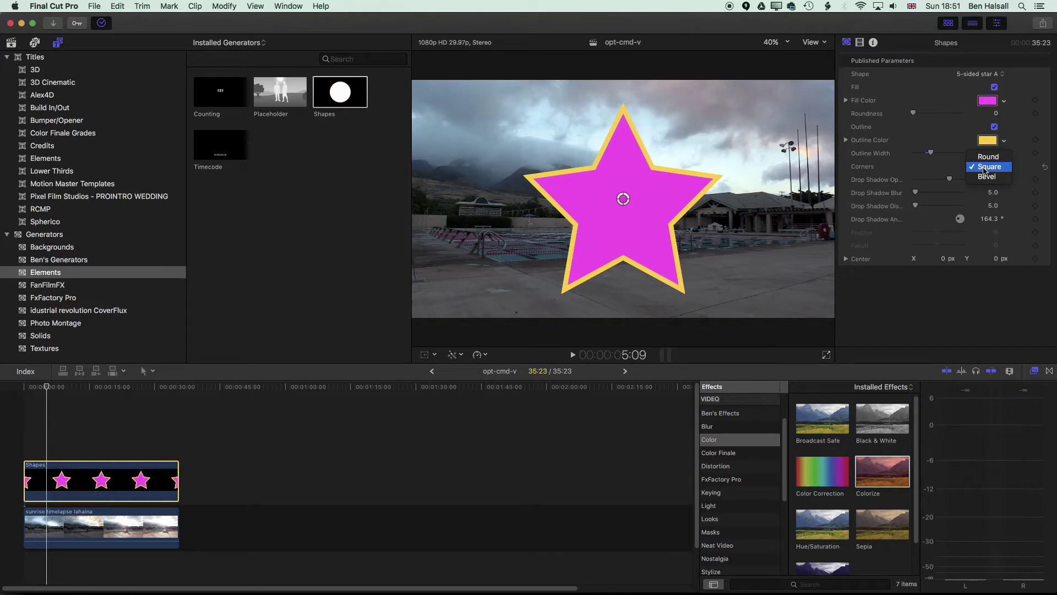
click(969, 170)
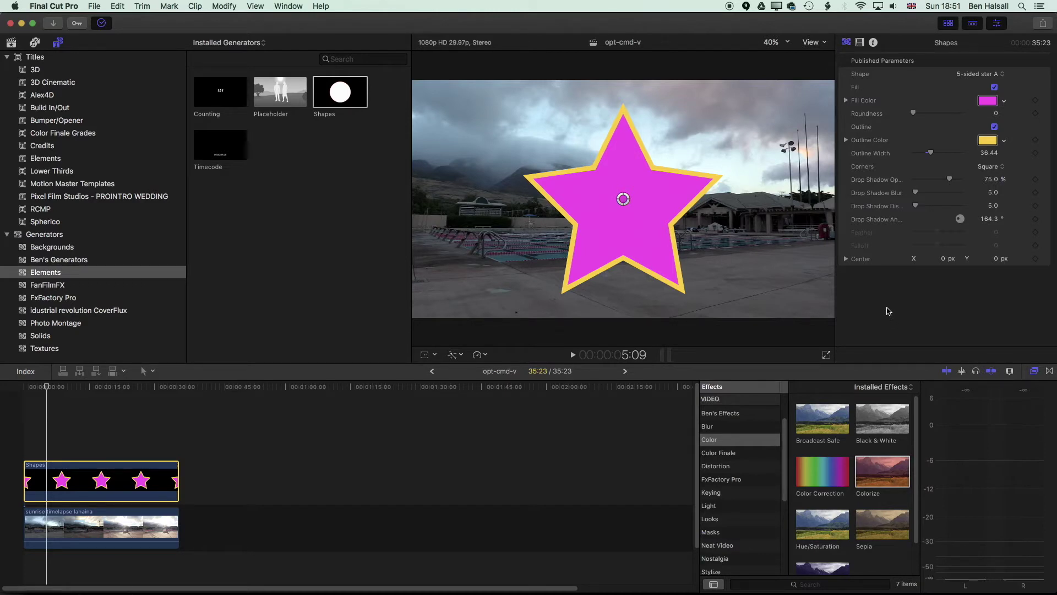
click(860, 43)
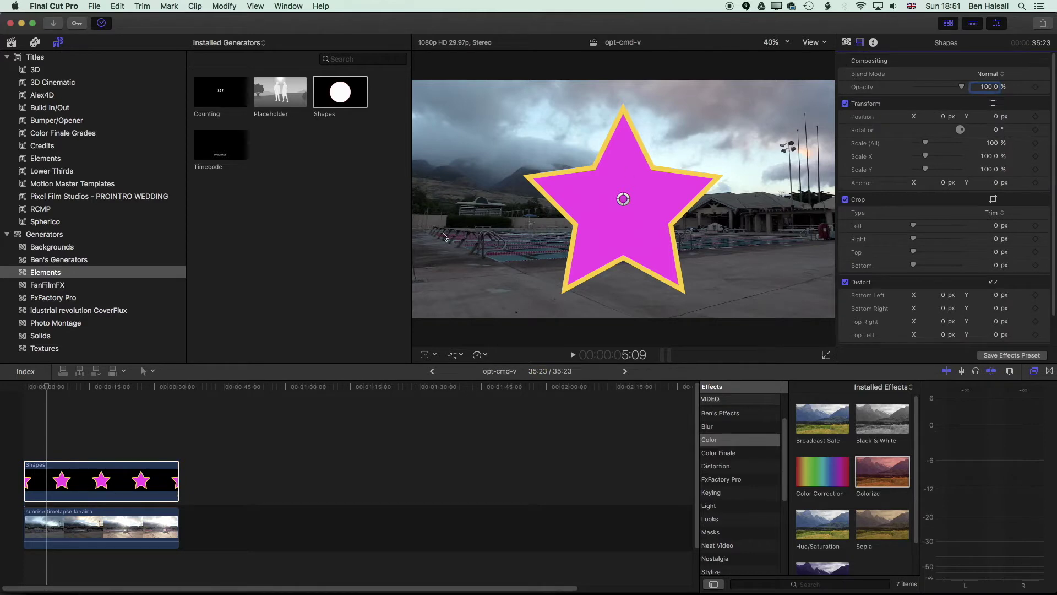
Add Rotation and Scale keyframes at the star clip's first frame and preview it to the end.
drag(48, 386, 19, 390)
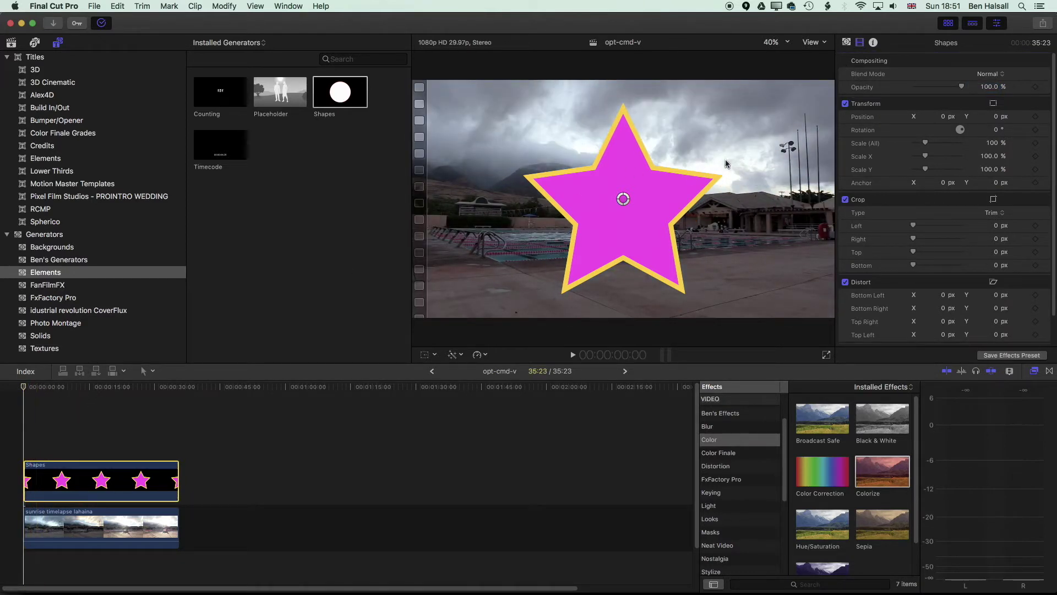
click(1035, 131)
click(1036, 144)
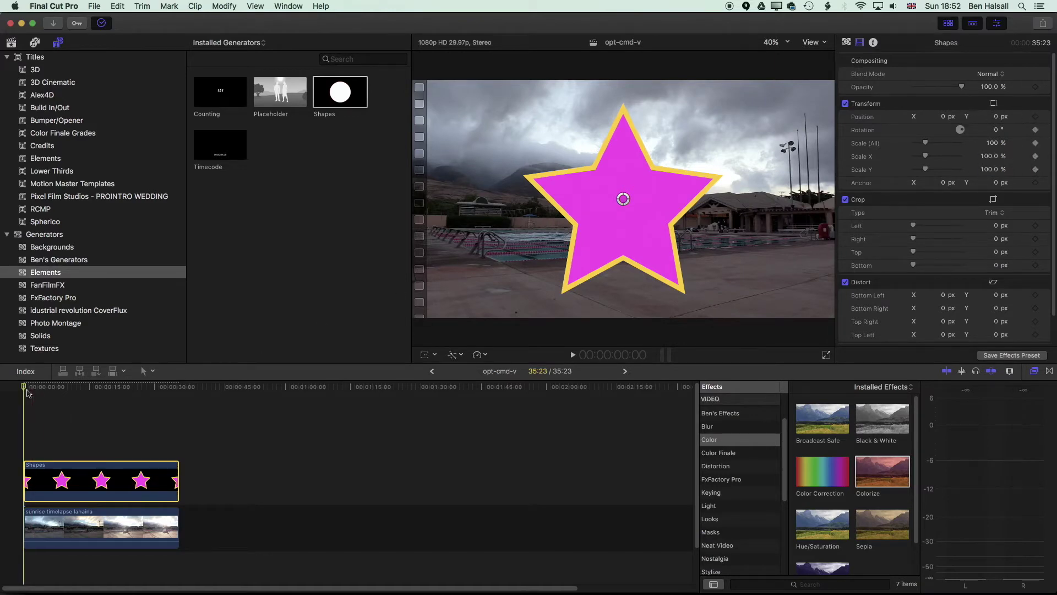
drag(27, 391, 179, 390)
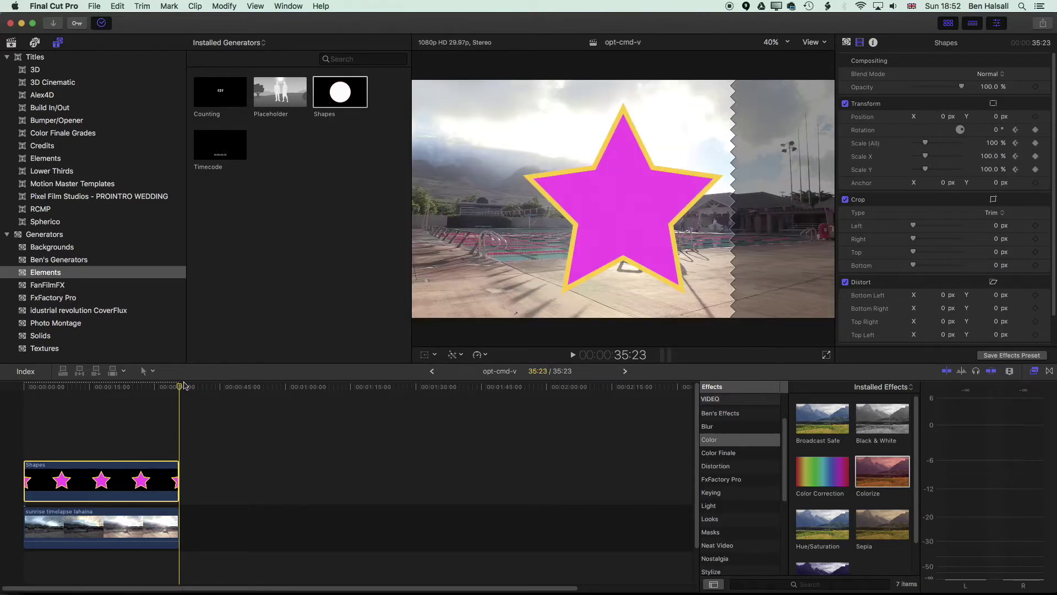
drag(179, 390, 19, 398)
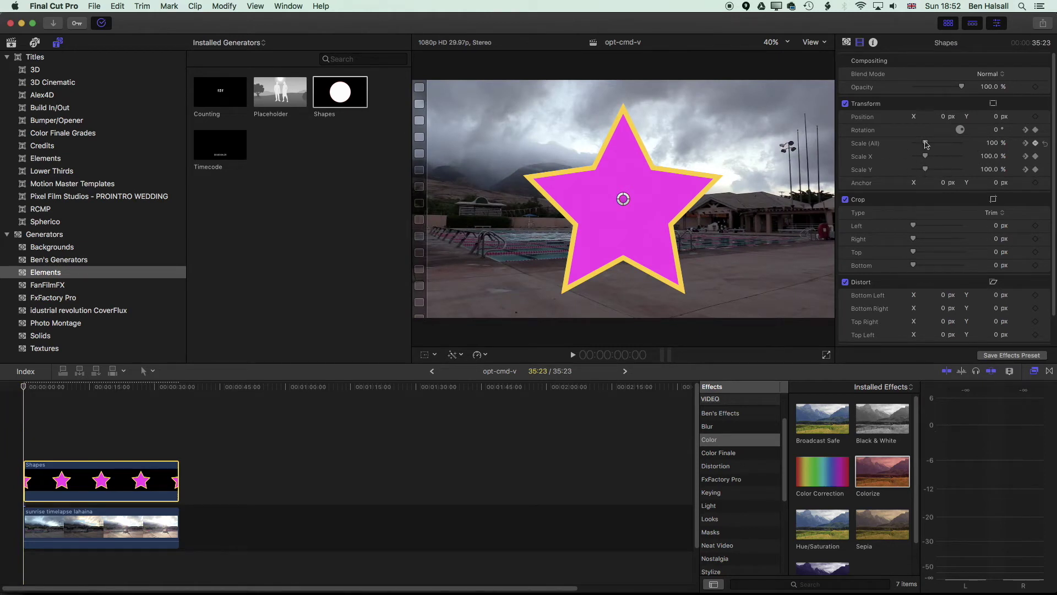
Start the star at 27% scale and -374° rotation, then play the spin-and-grow animation.
drag(926, 144, 917, 144)
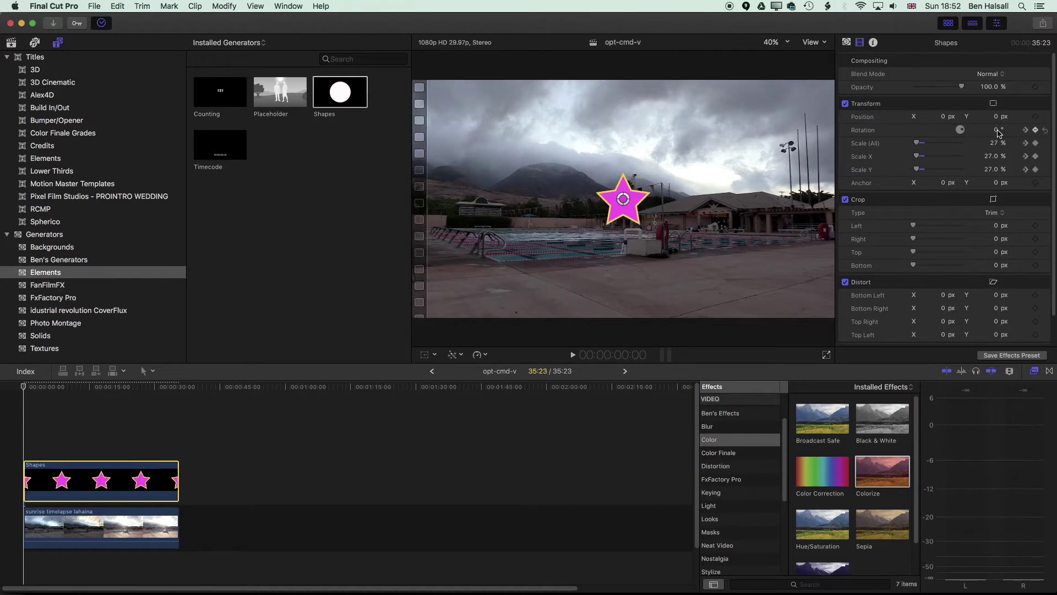
drag(998, 132, 899, 134)
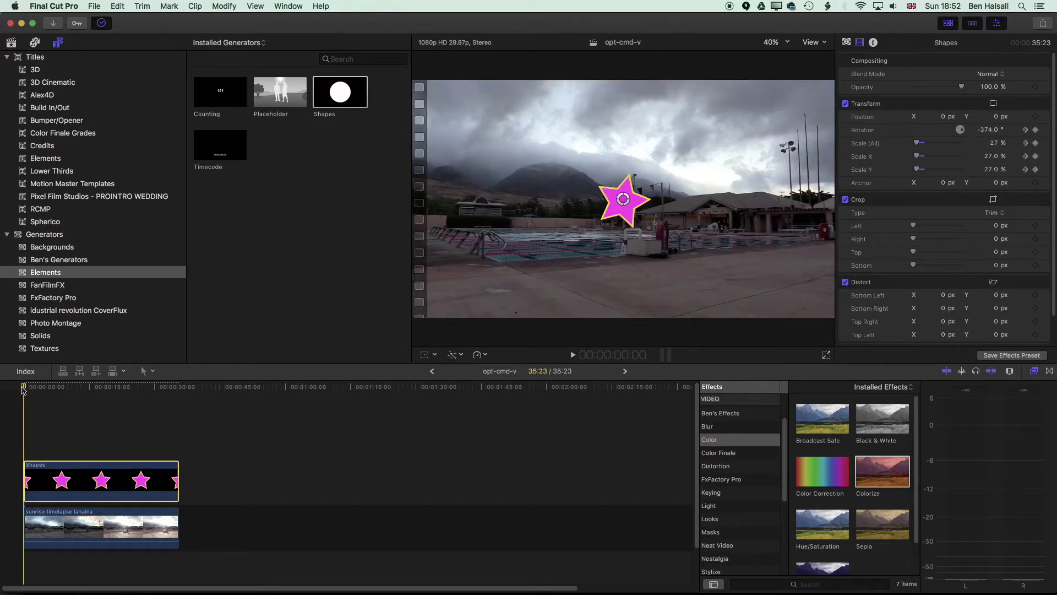
key(space)
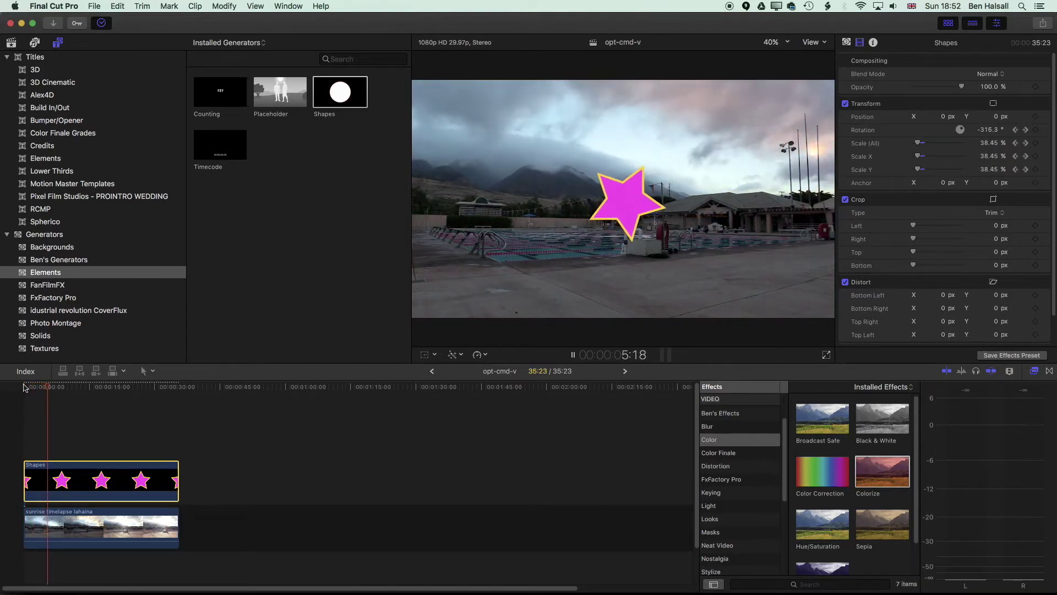
key(space)
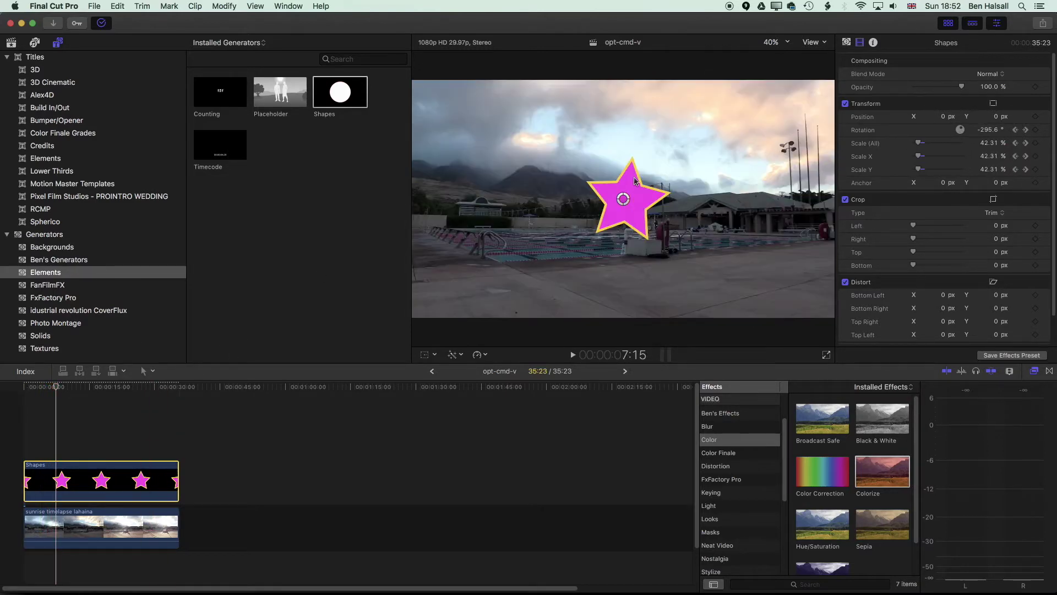
right_click(101, 474)
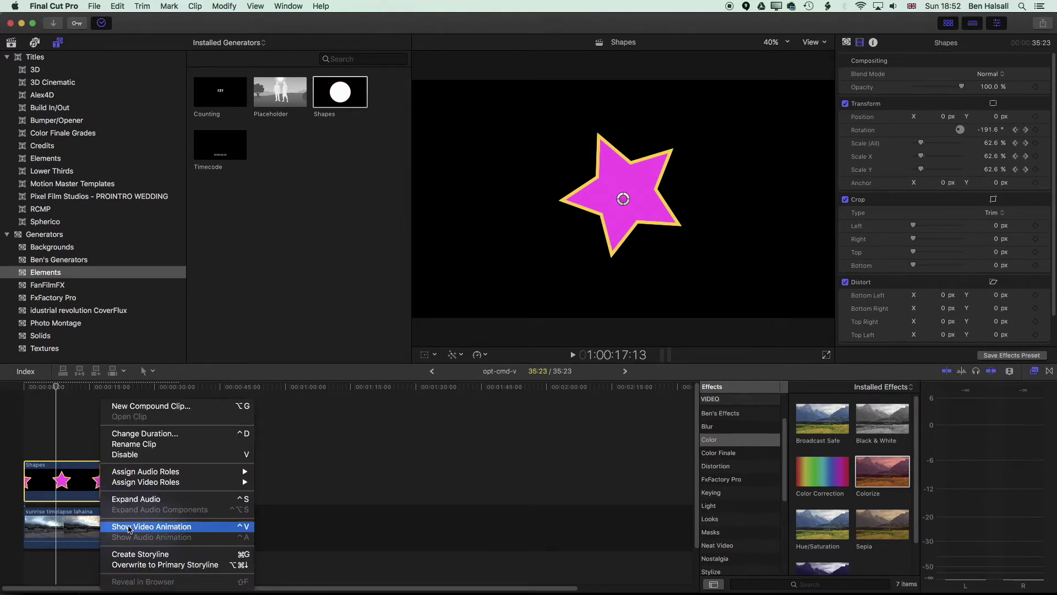
Show the animation lanes, move the Transform keyframe earlier, and keep the clip at 35:23.
click(62, 395)
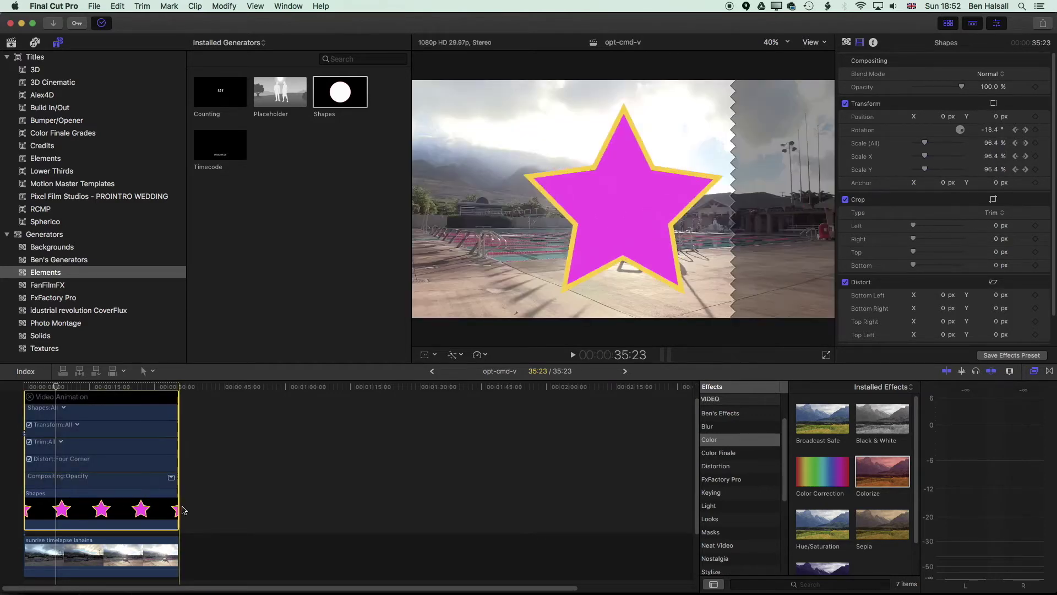
drag(179, 507, 204, 507)
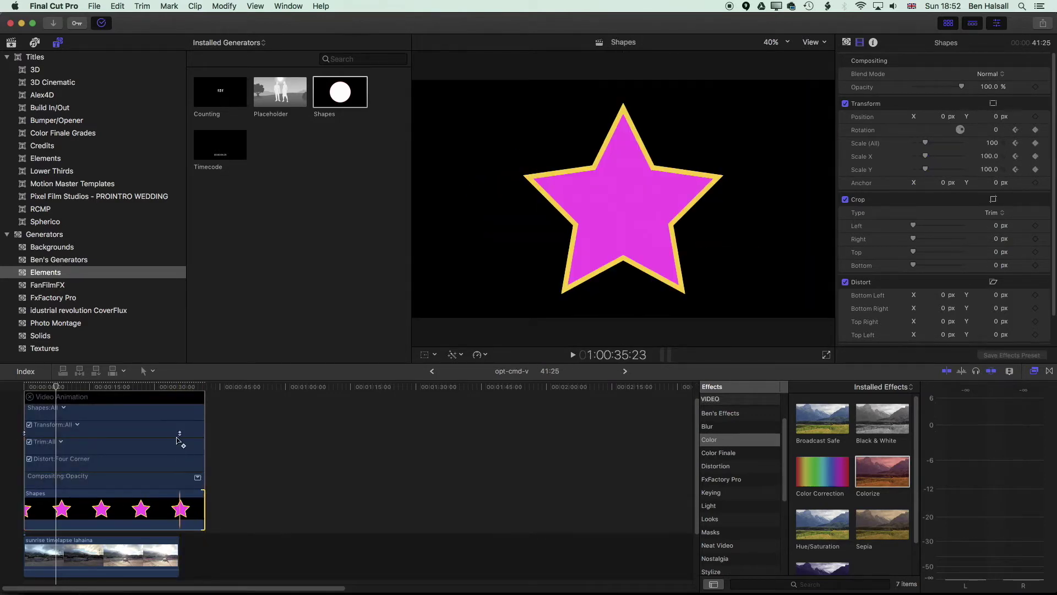
drag(188, 433, 67, 432)
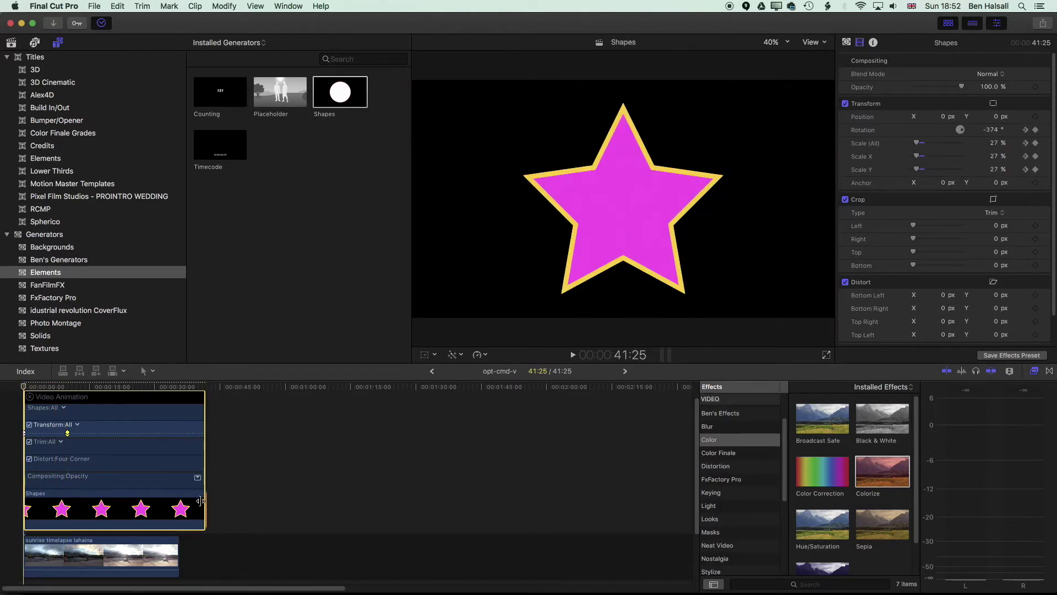
drag(205, 469, 175, 504)
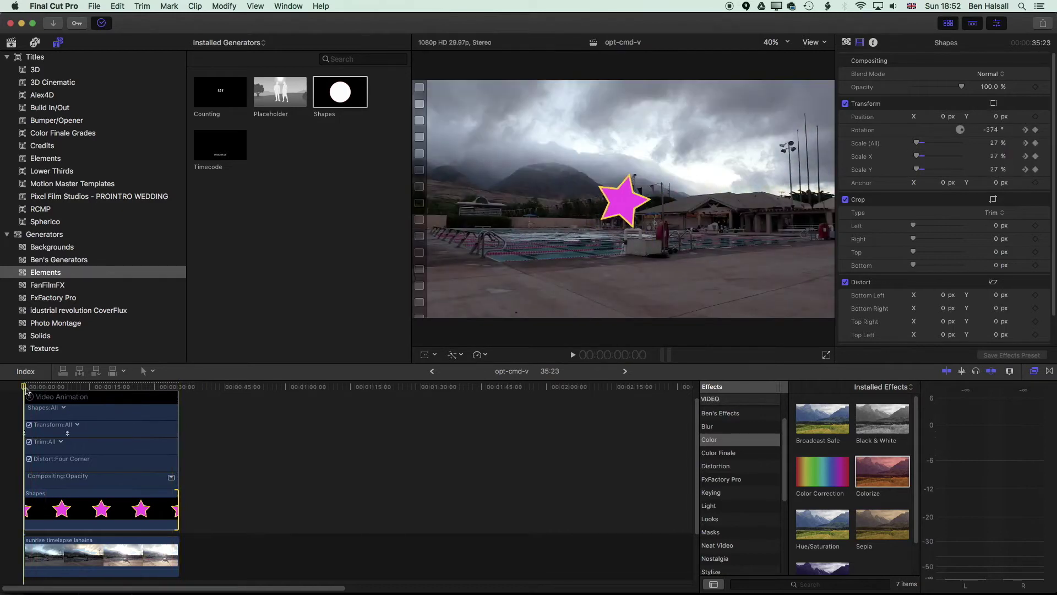
key(space)
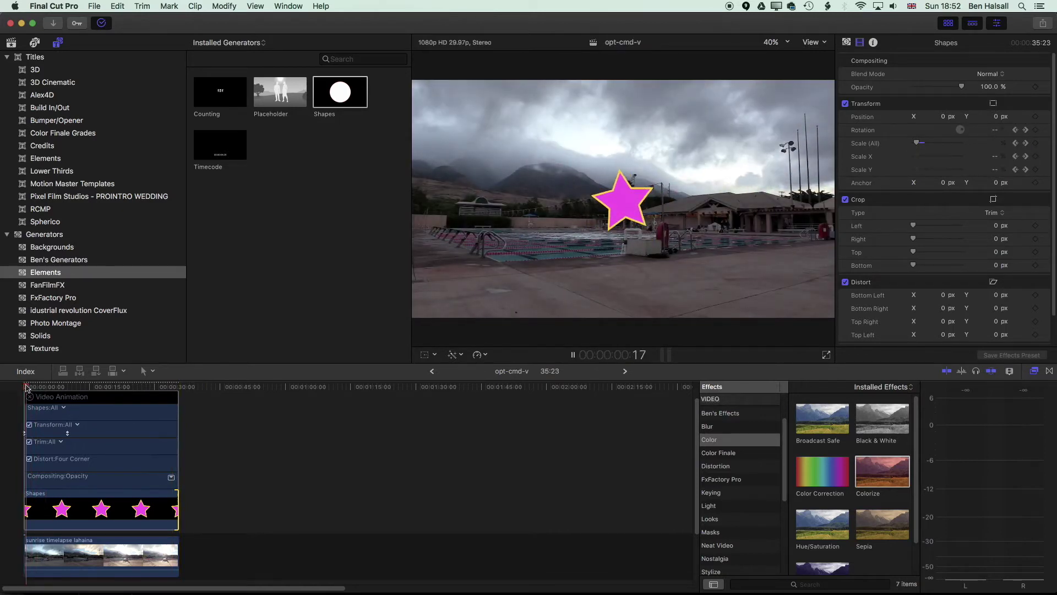
Shift the spin keyframe further earlier and trim the Shapes clip to about 7:14.
drag(69, 435, 49, 433)
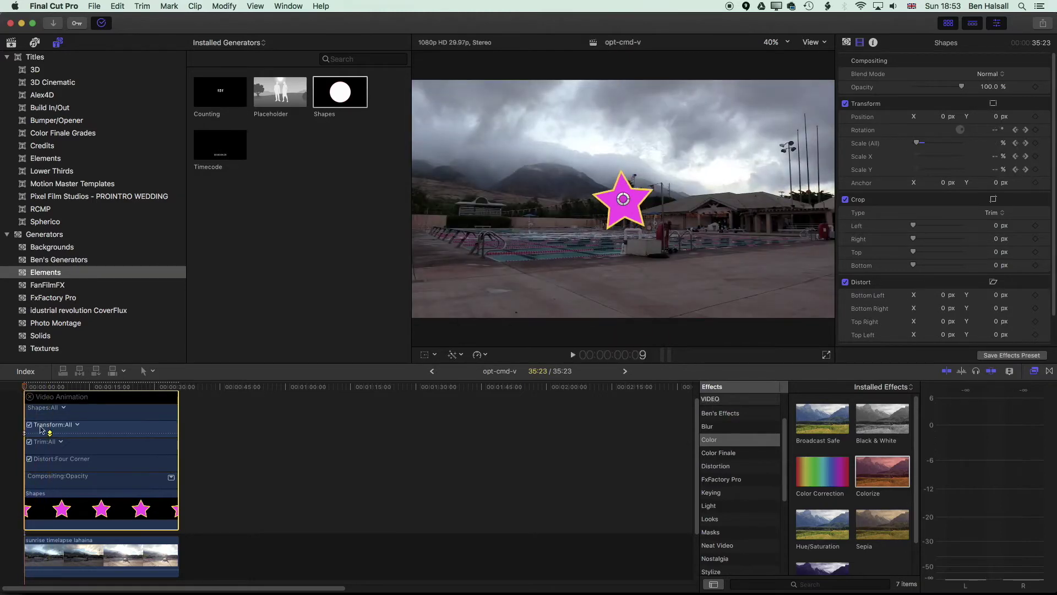
drag(50, 434, 37, 433)
key(space)
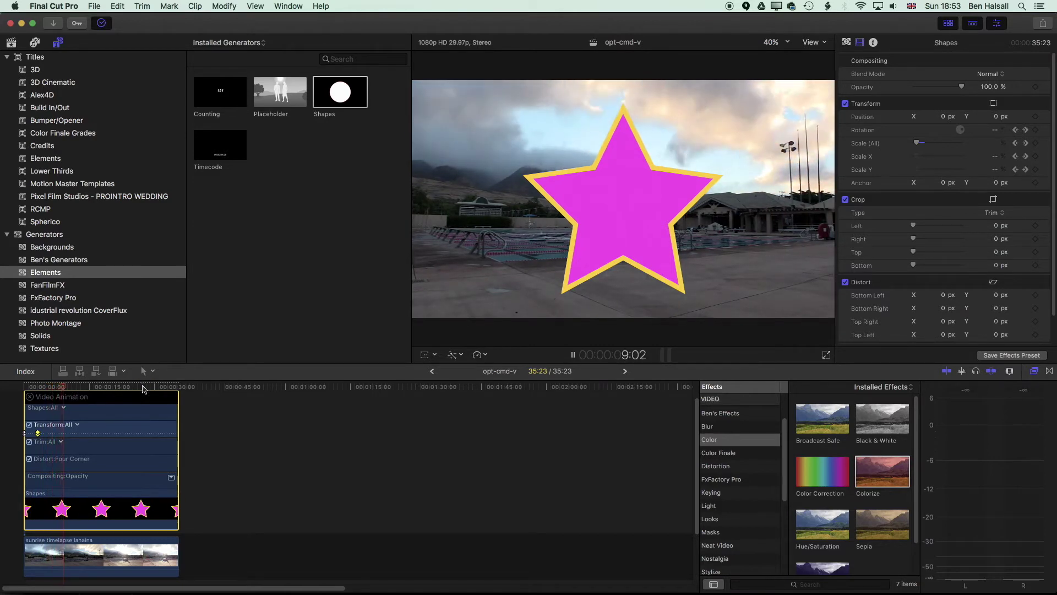
key(space)
drag(178, 509, 55, 495)
drag(55, 386, 42, 386)
Play the 7:14 star animation from the project start, then hide its keyframe lanes.
key(shift+f)
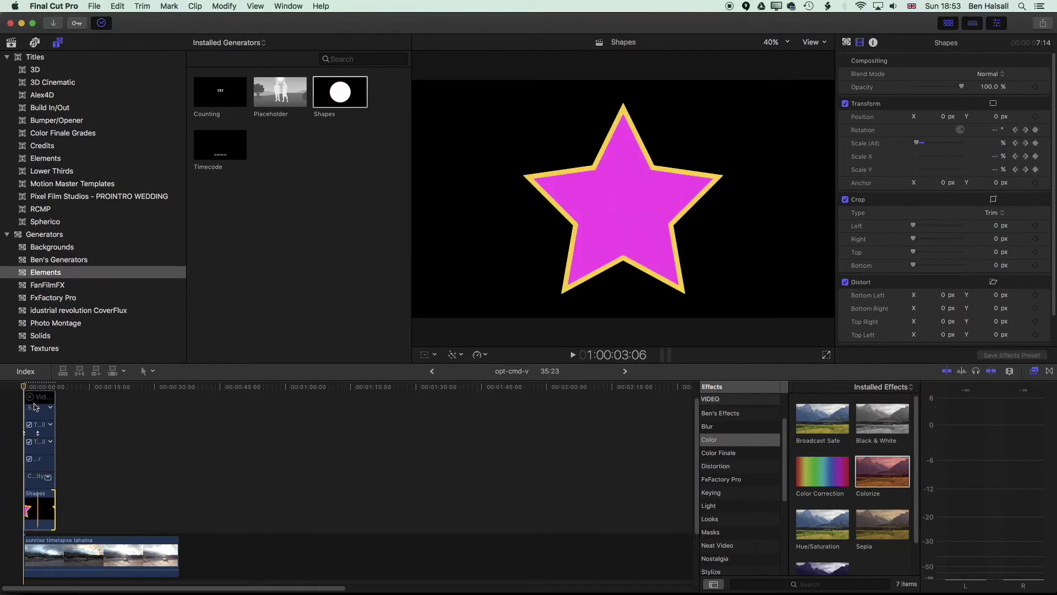
key(super+equal)
key(super+equal)
scroll(221, 441, right, 10)
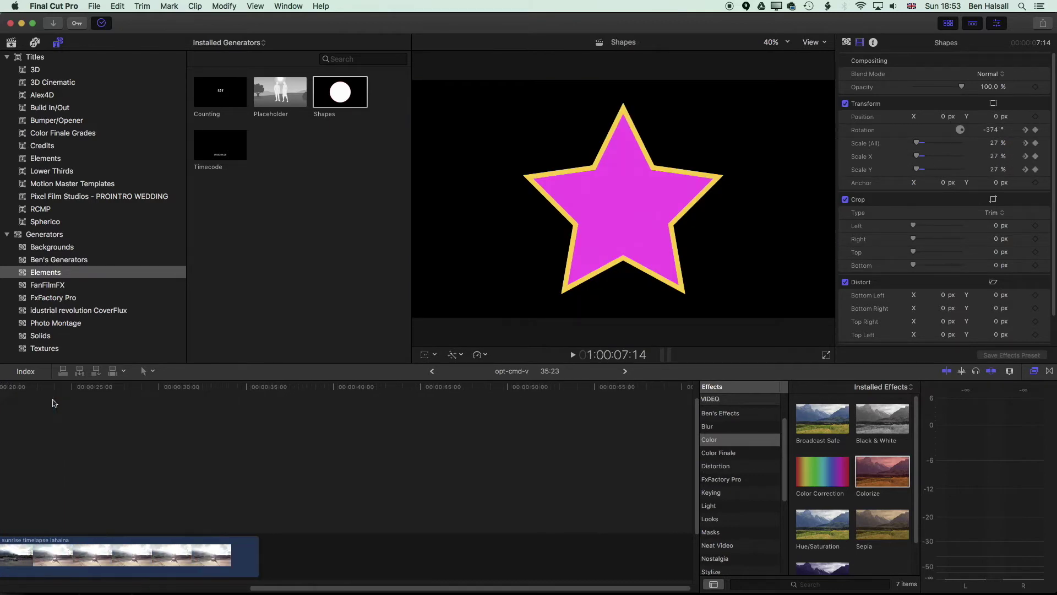
key(h)
drag(47, 460, 448, 465)
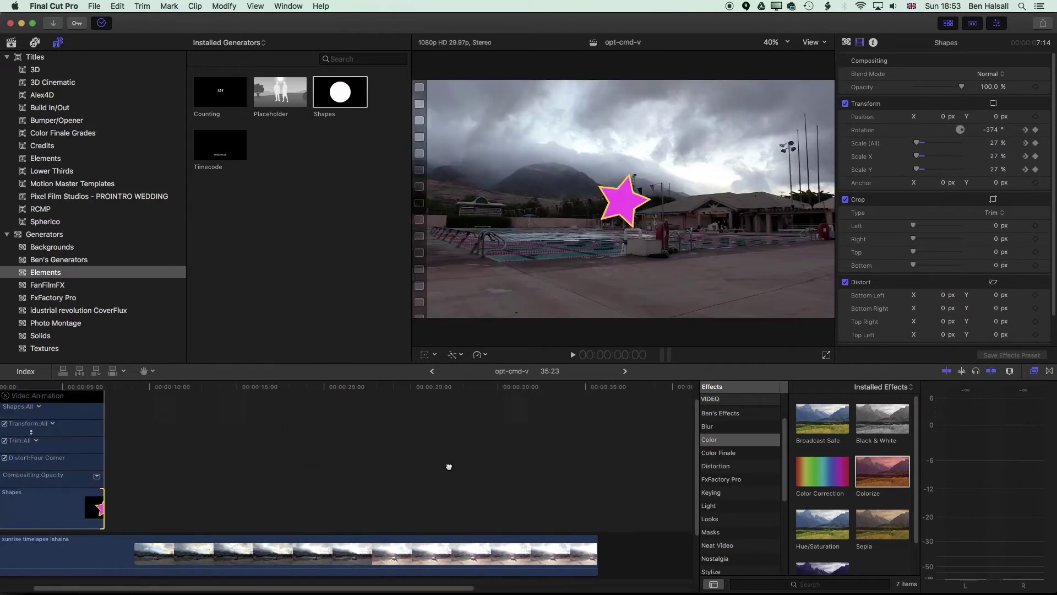
key(Home)
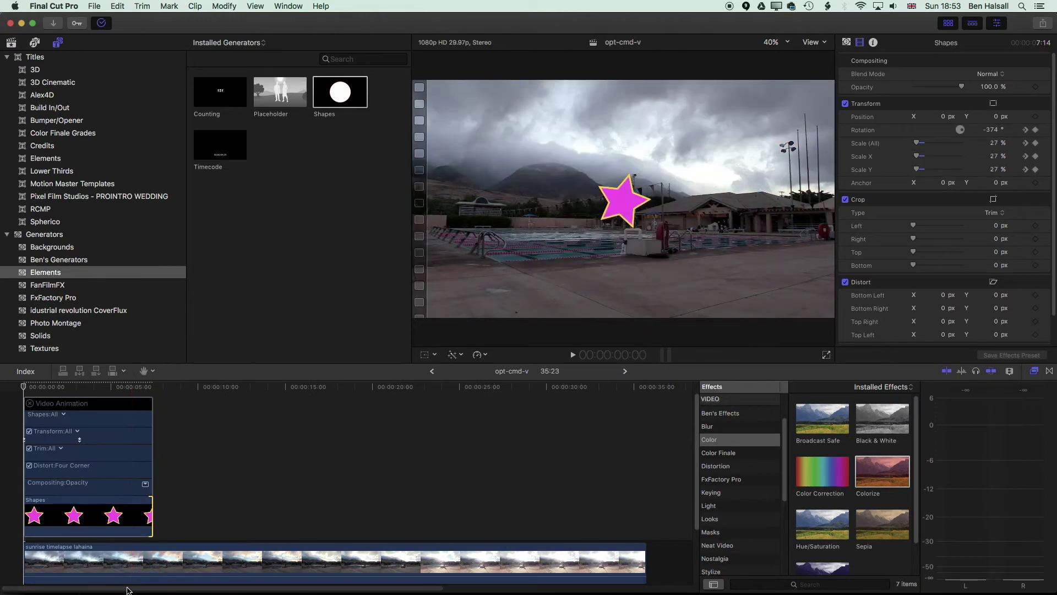
key(space)
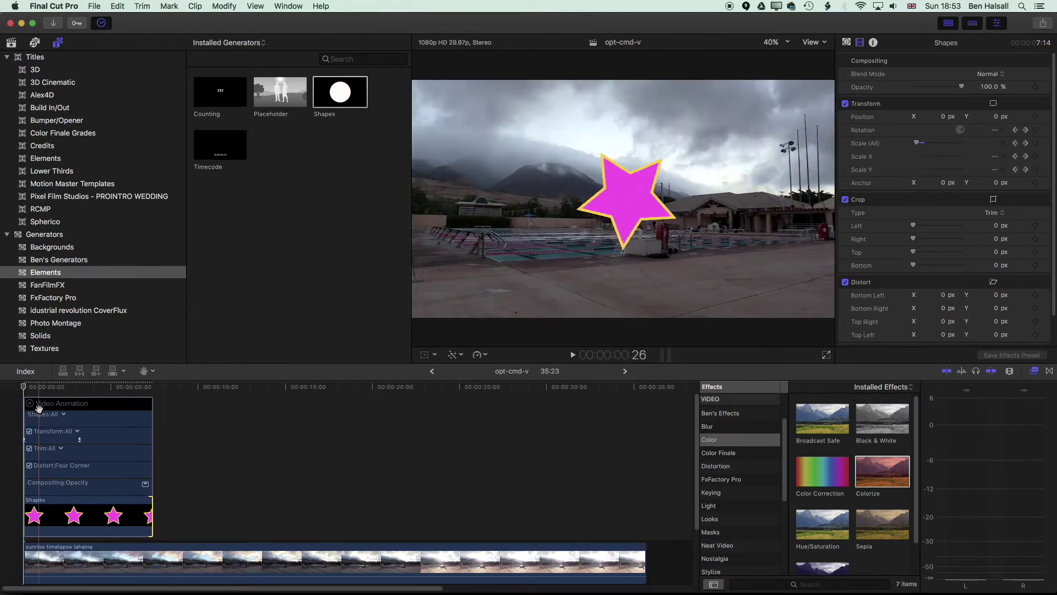
key(a)
click(30, 404)
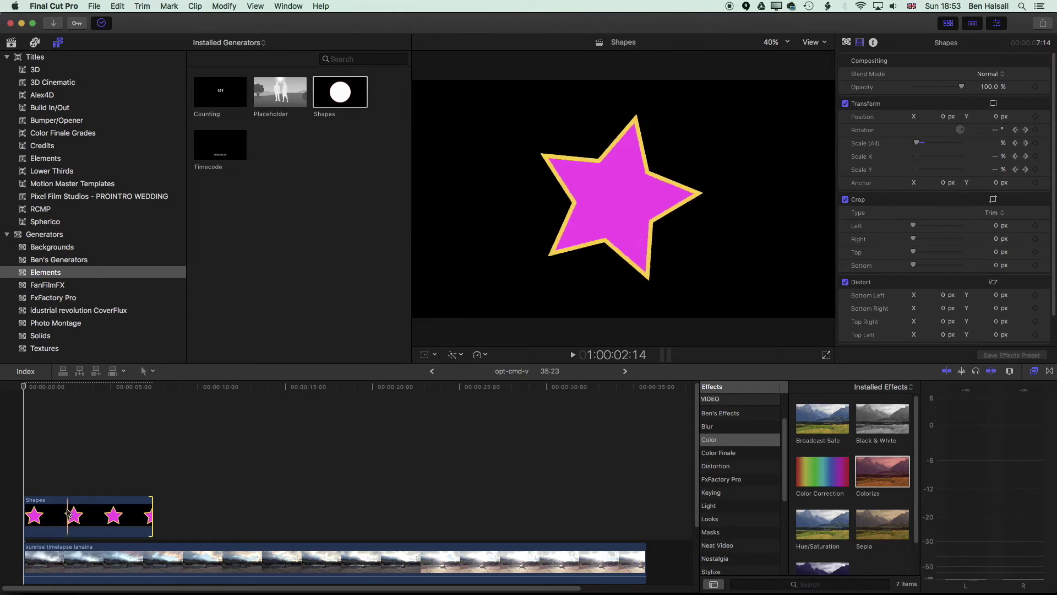
Move the Shapes clip onto the main storyline and delete the sunrise timelapse clip.
drag(43, 519, 33, 561)
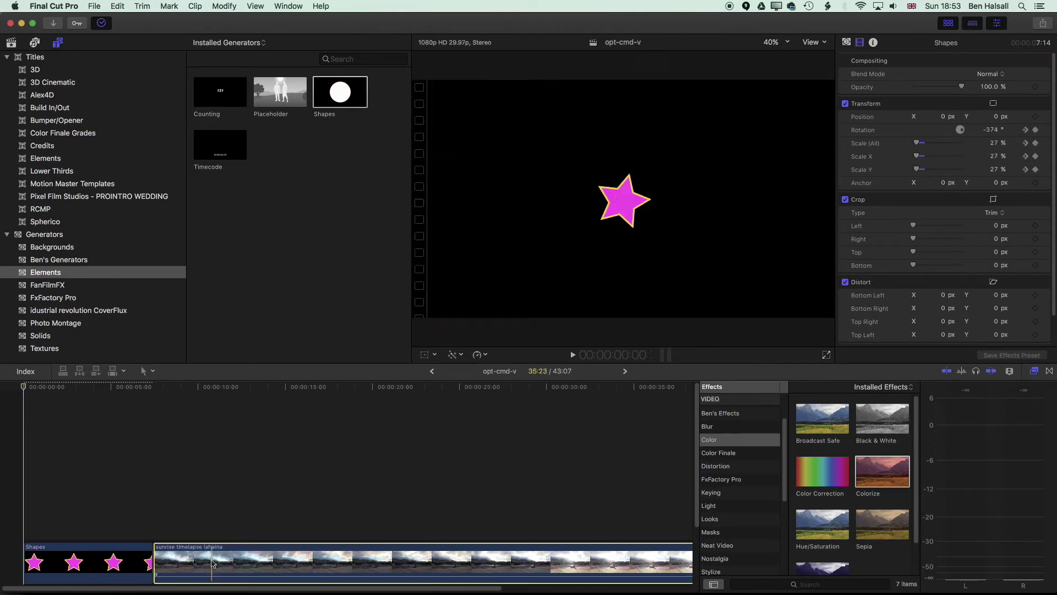
click(213, 562)
key(Delete)
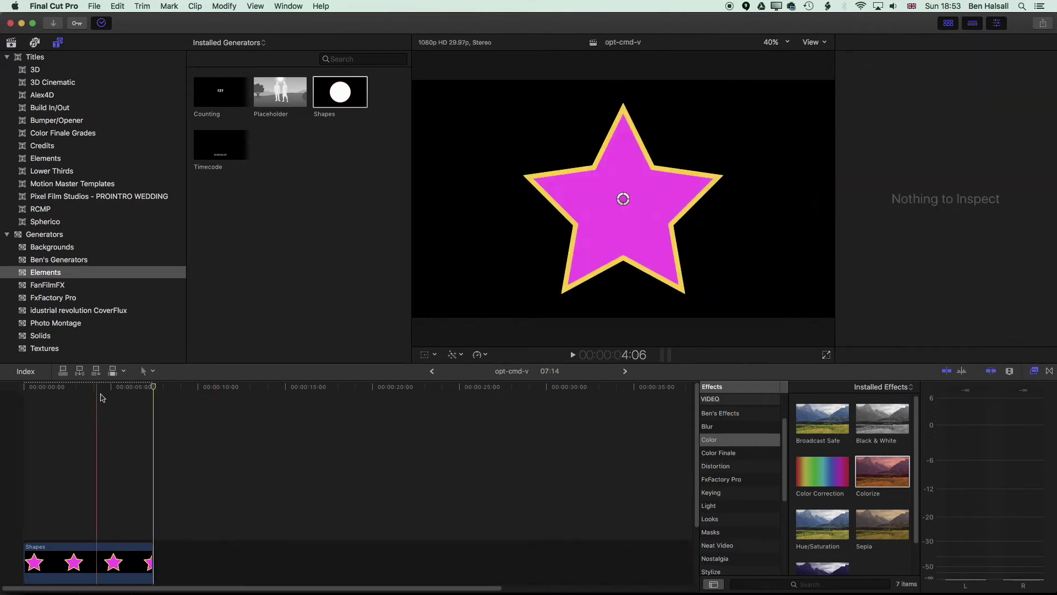
mouse_move(104, 392)
mouse_down()
mouse_move(29, 393)
mouse_move(94, 402)
mouse_up()
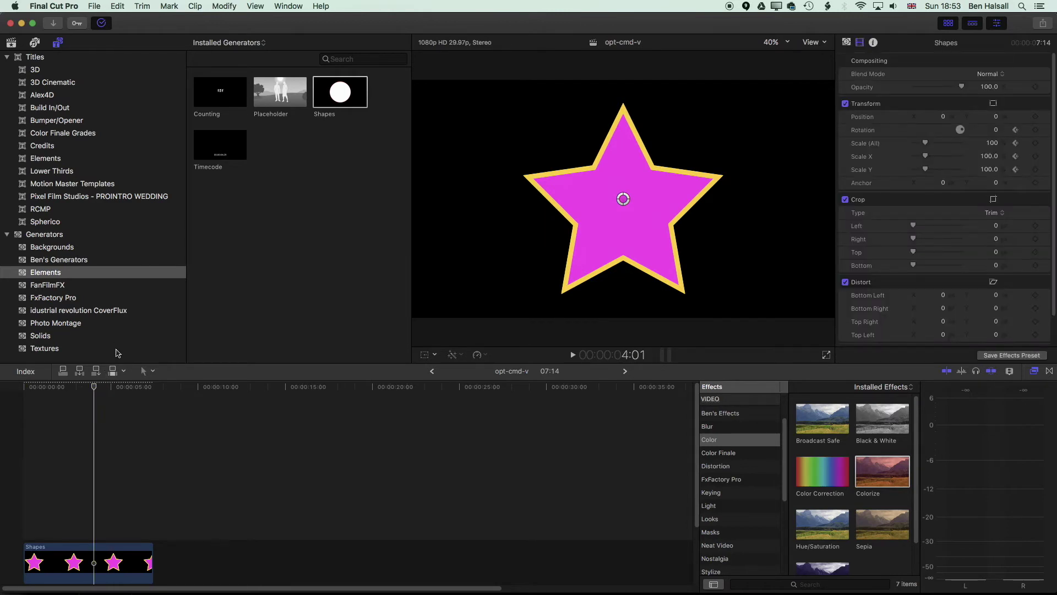
mouse_move(95, 389)
mouse_down()
mouse_move(81, 390)
mouse_move(94, 387)
mouse_up()
Set up a Master File share with Video Only format and the Apple ProRes 4444 codec.
click(1043, 25)
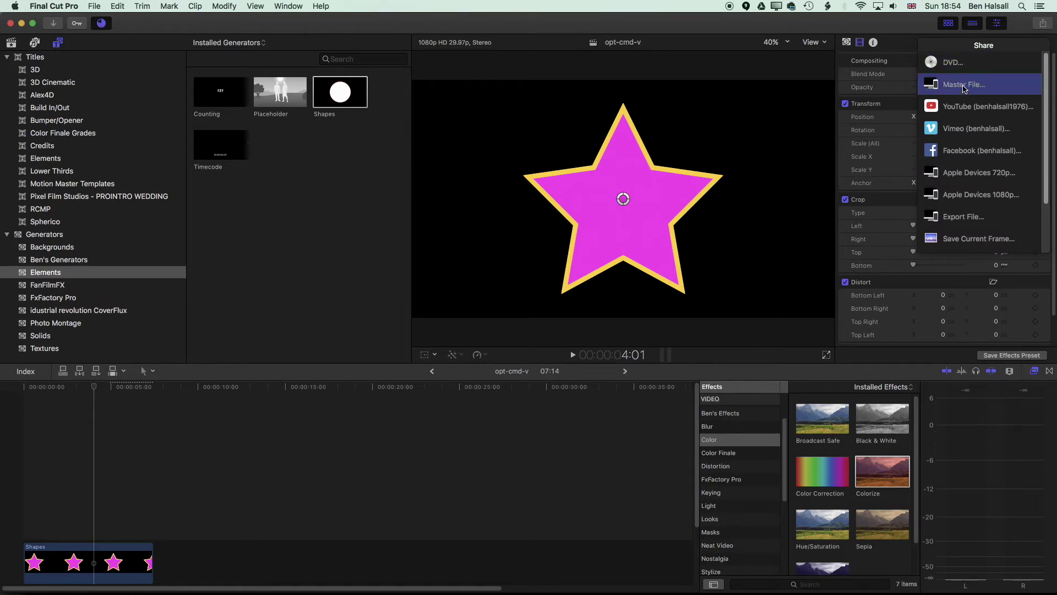
click(947, 92)
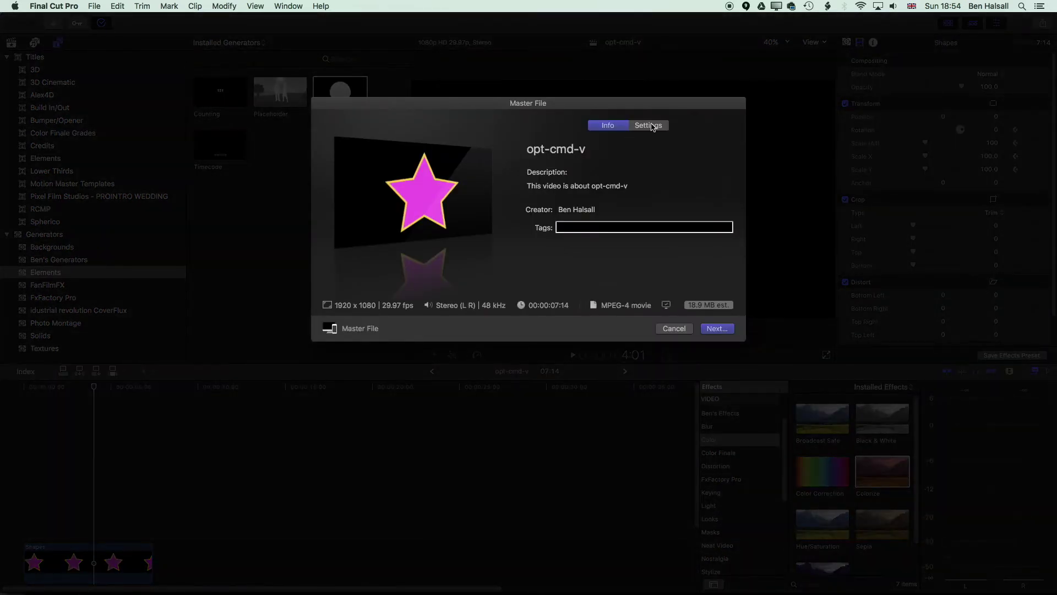
click(650, 126)
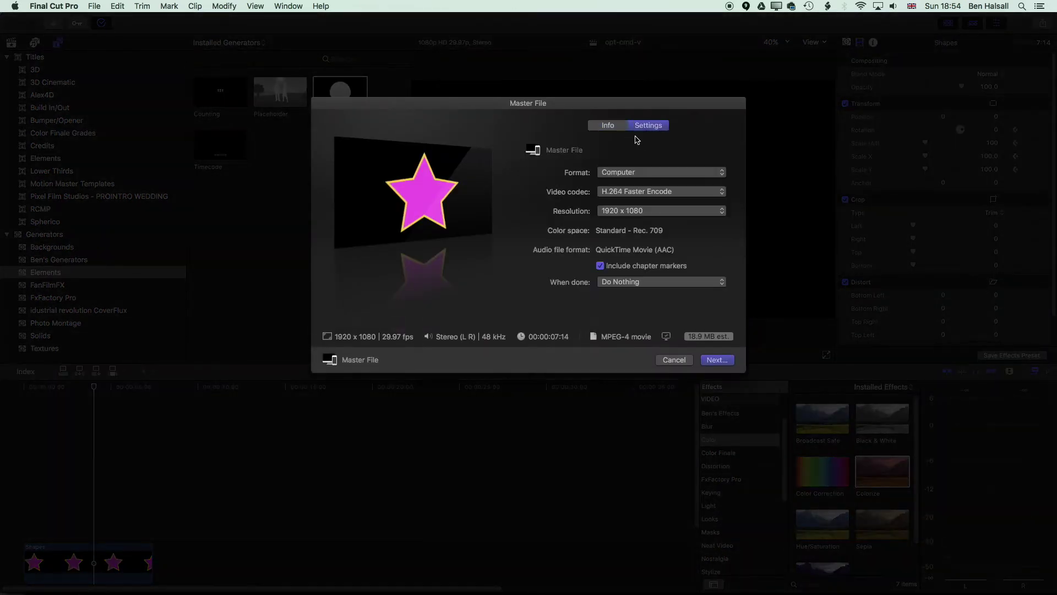
click(615, 174)
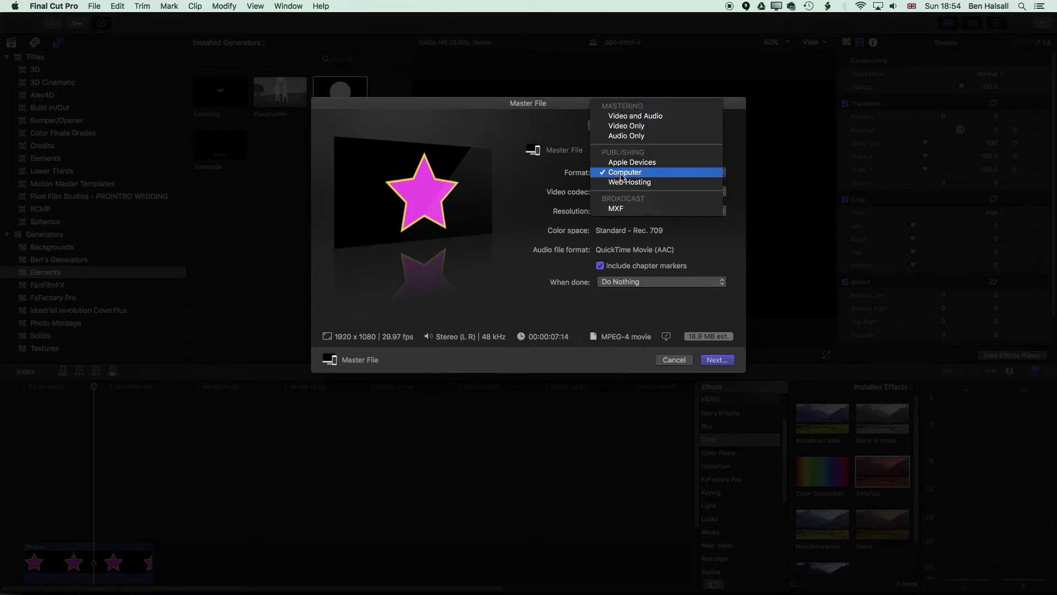
click(626, 126)
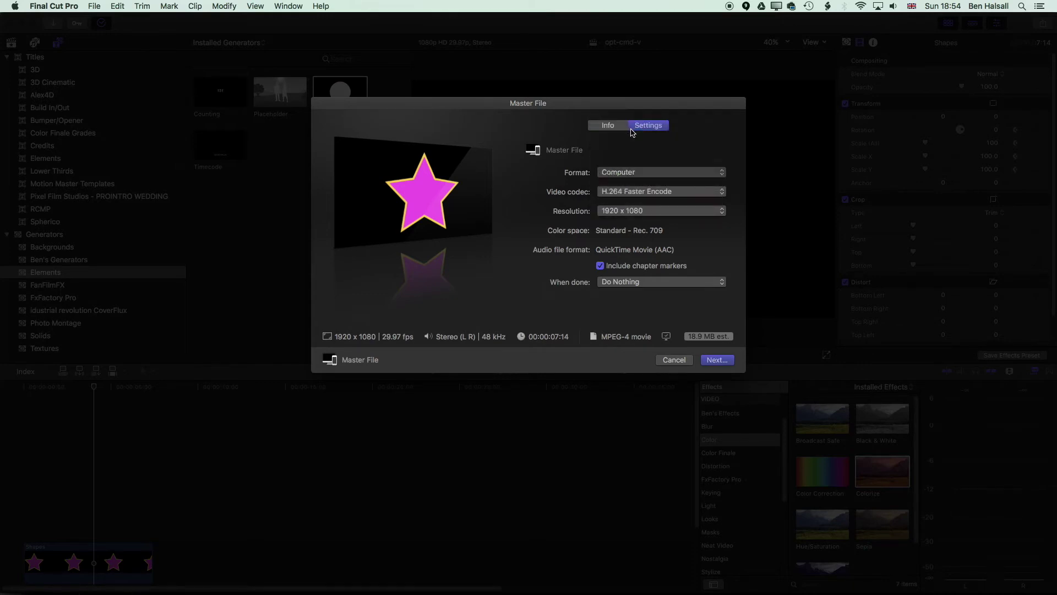
click(629, 174)
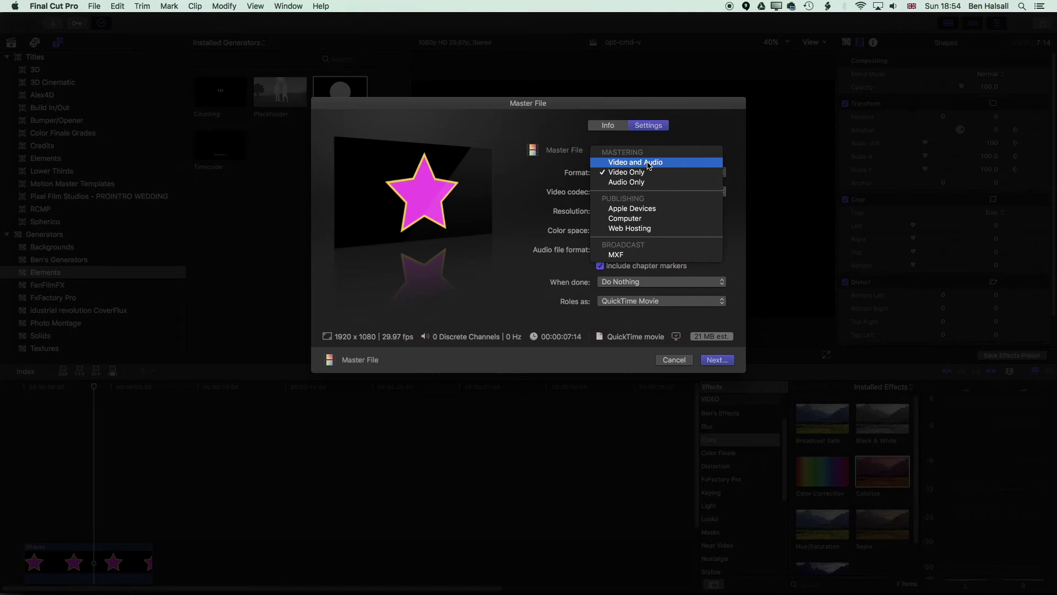
click(645, 174)
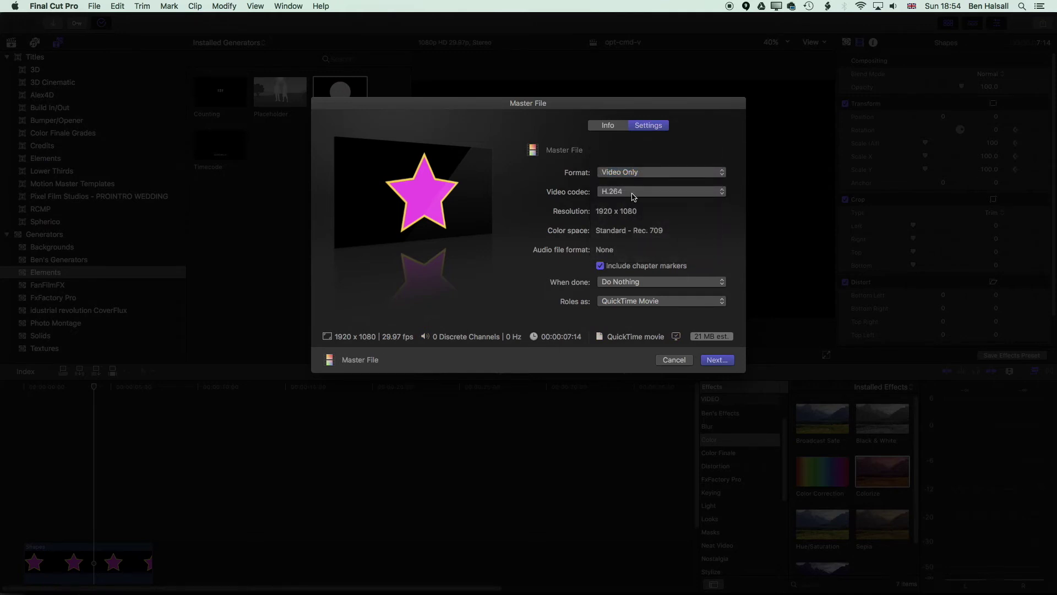
click(633, 196)
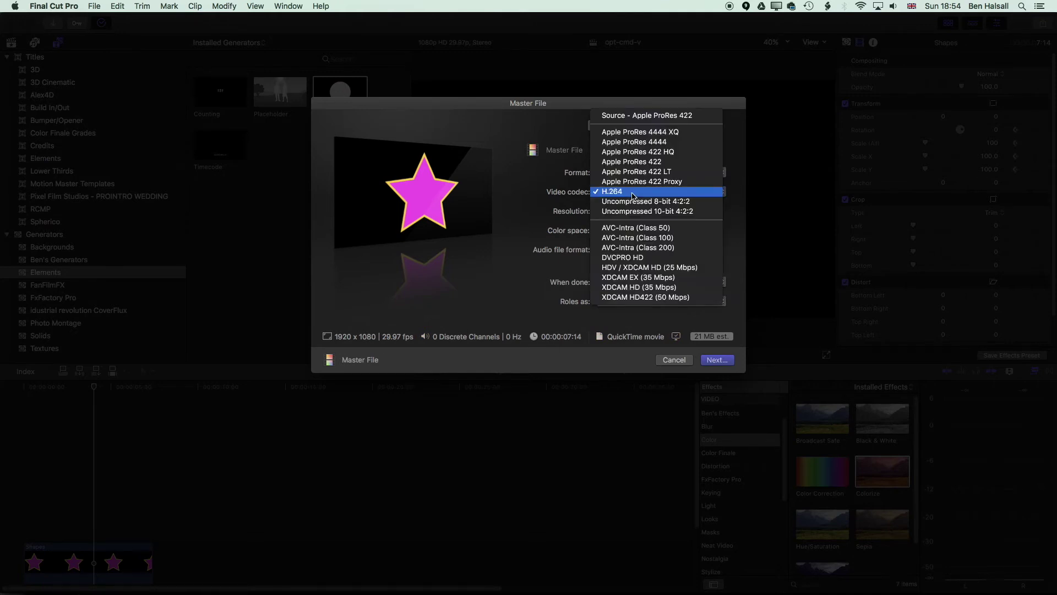
click(661, 145)
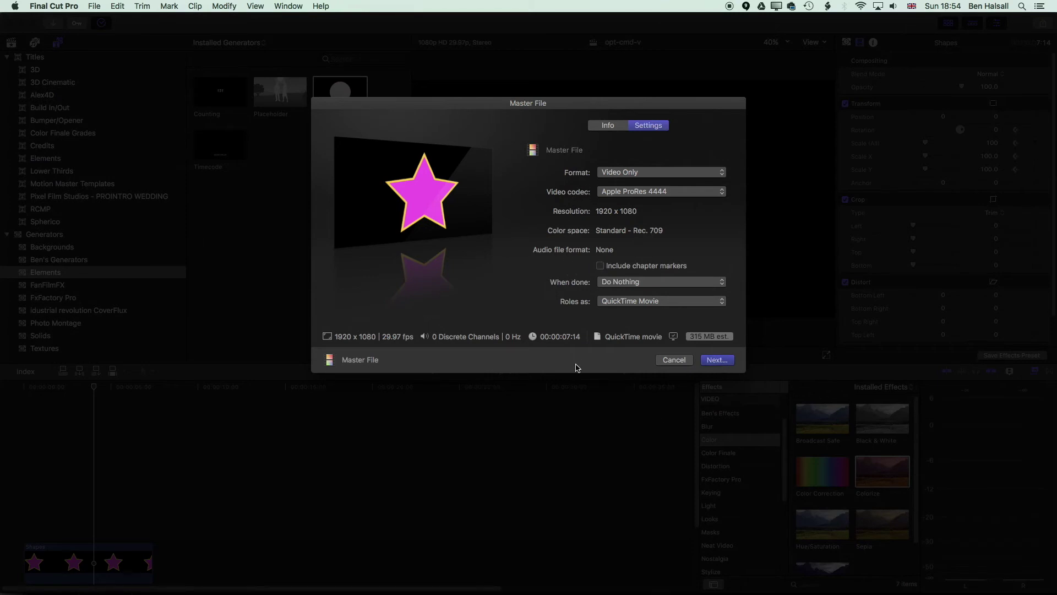
Save the export as 'star-with-transparency' and dismiss the success notice.
key(Return)
text(star-with-transparency)
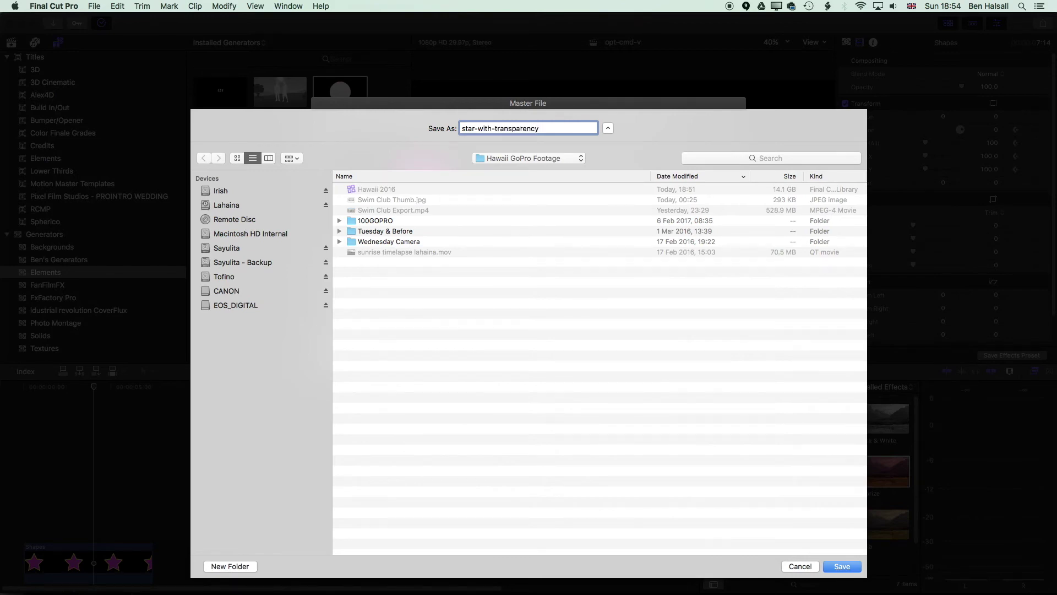
key(Return)
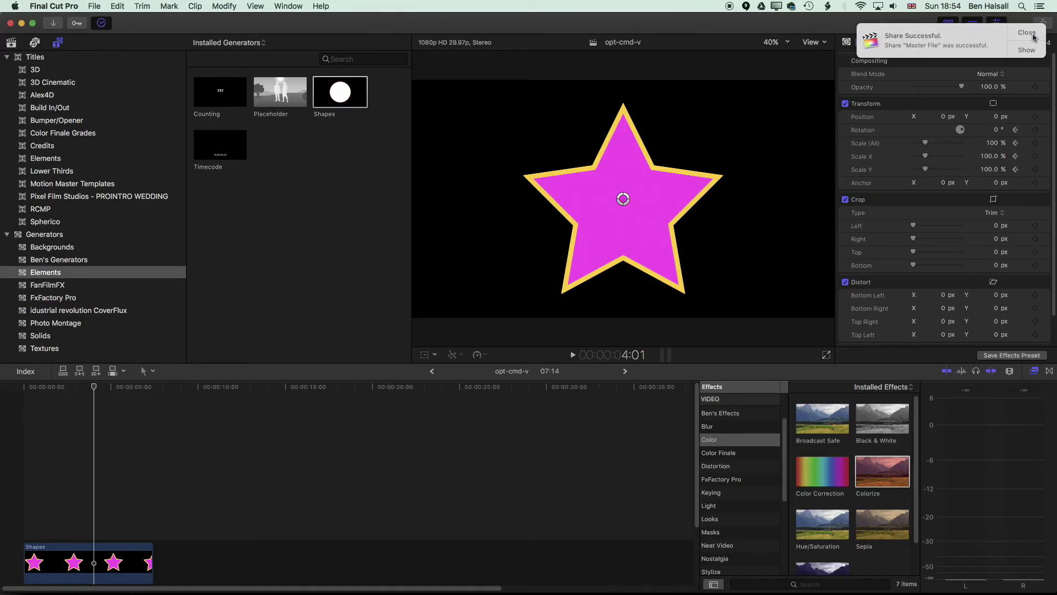
click(1027, 34)
Delete the Shapes clip and place Hawaii 2016's 'sunrise timelapse lahaina' clip in the timeline.
click(118, 554)
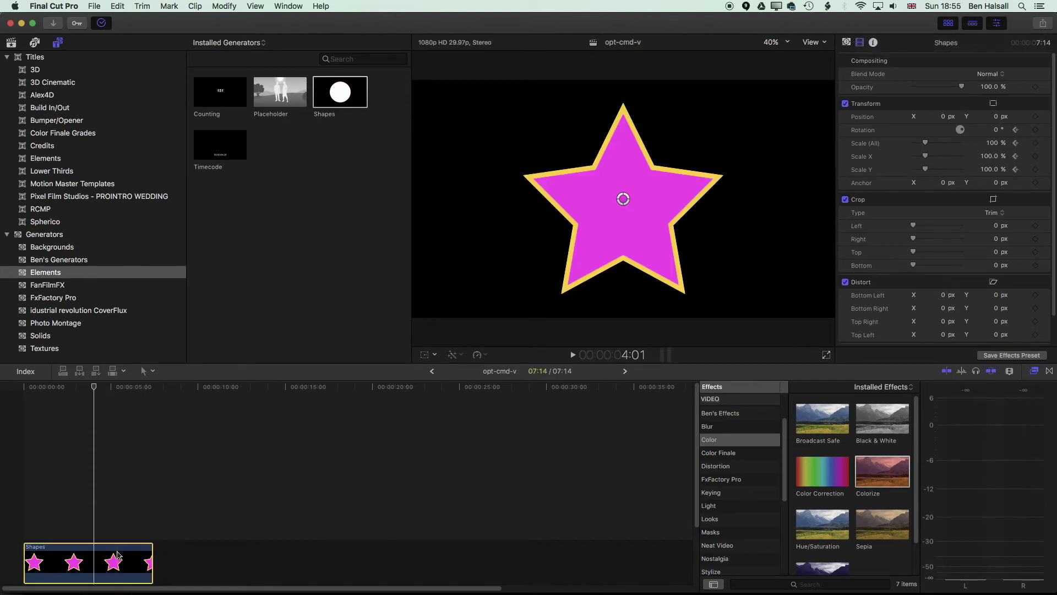
key(Delete)
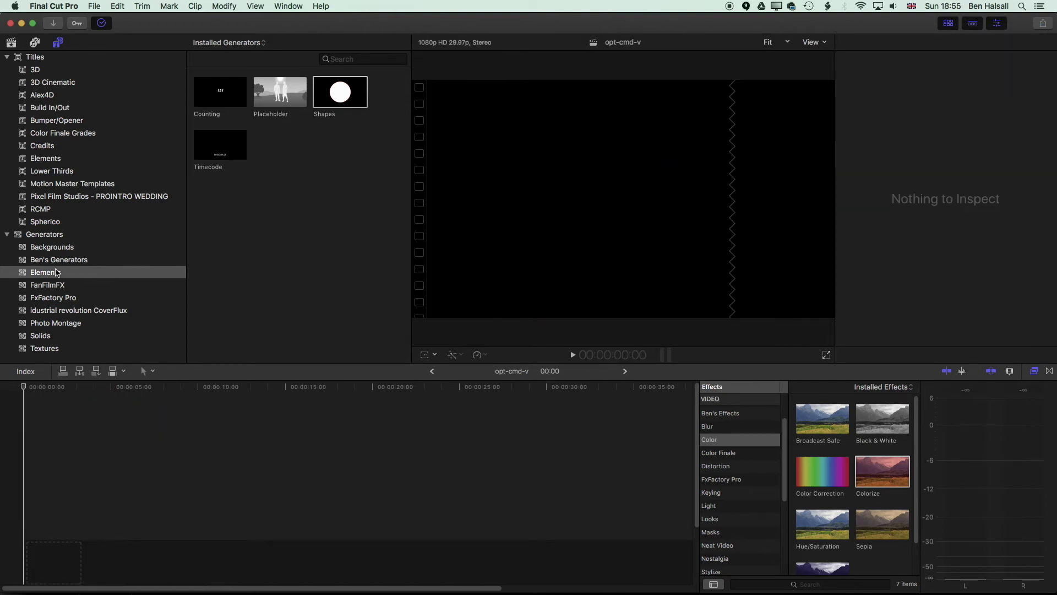
click(11, 43)
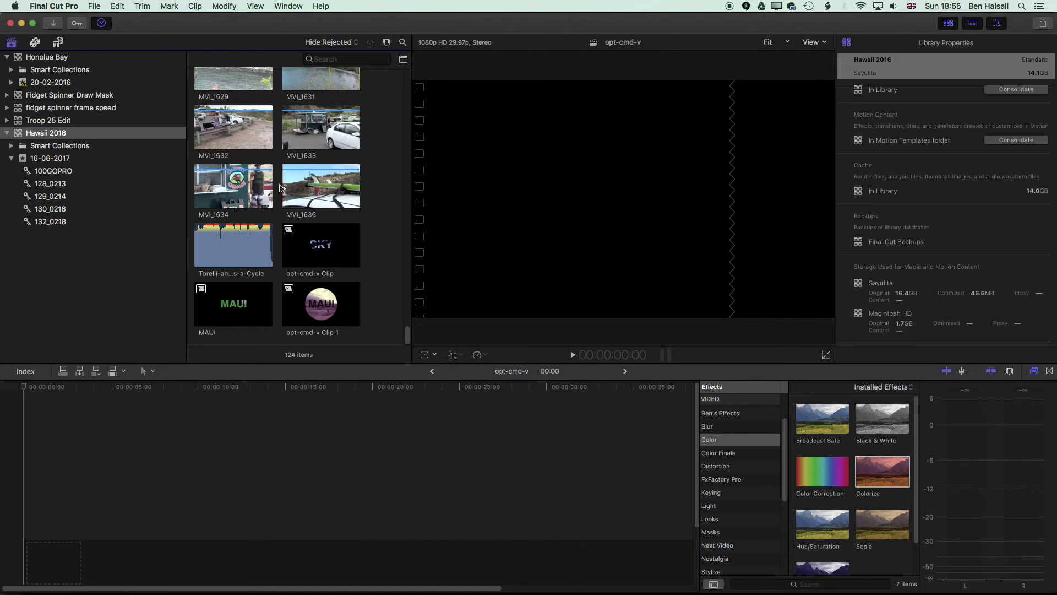
click(378, 229)
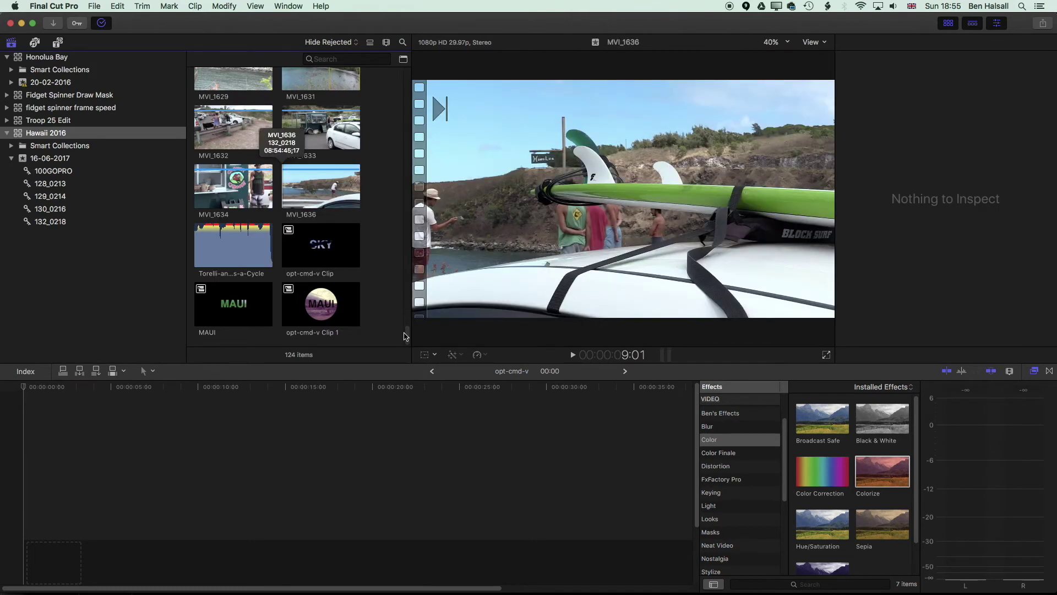
scroll(405, 330, up, 3)
scroll(405, 330, up, 5)
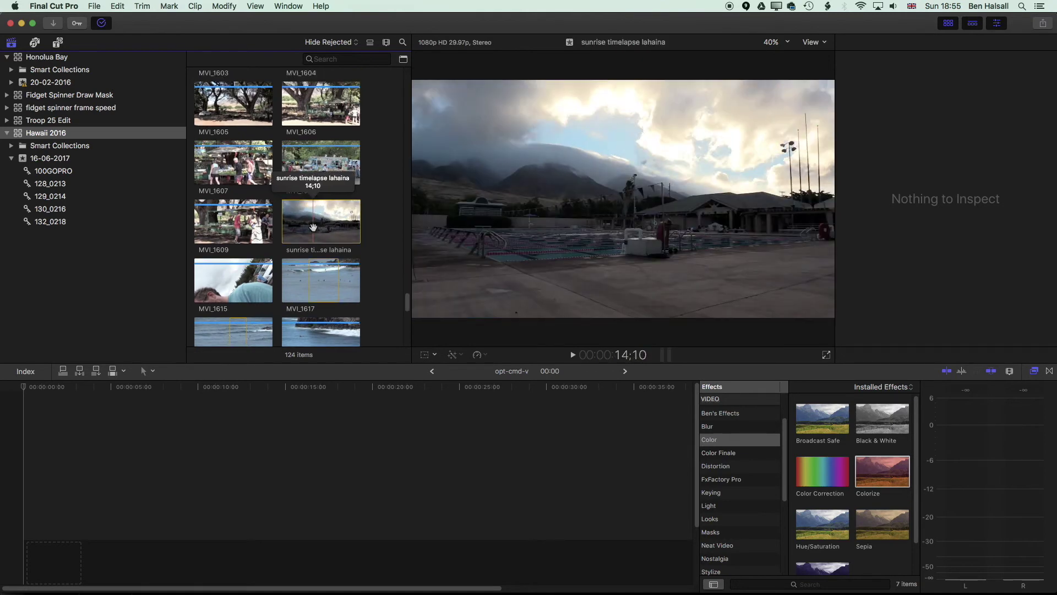
drag(302, 220, 47, 545)
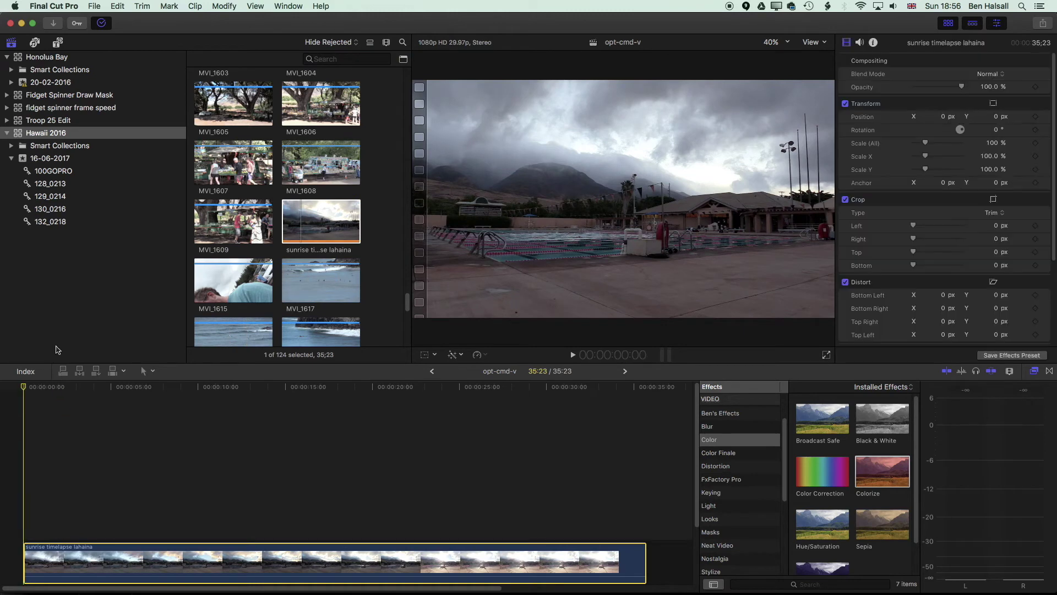
Drag star-with-transparency.mov from Finder onto the timeline above the timelapse clip.
key(super+Tab)
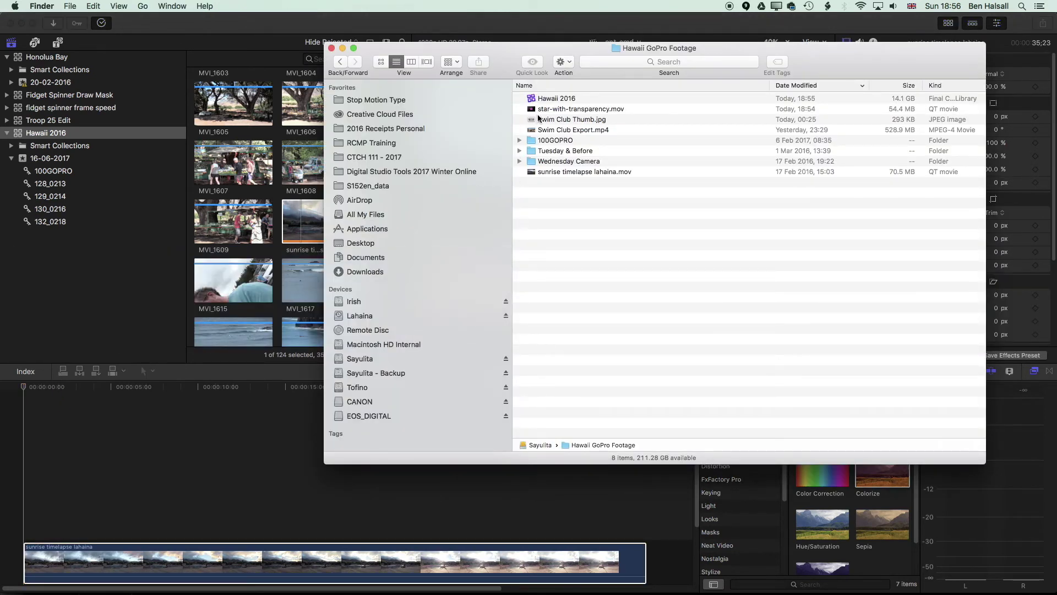
click(533, 110)
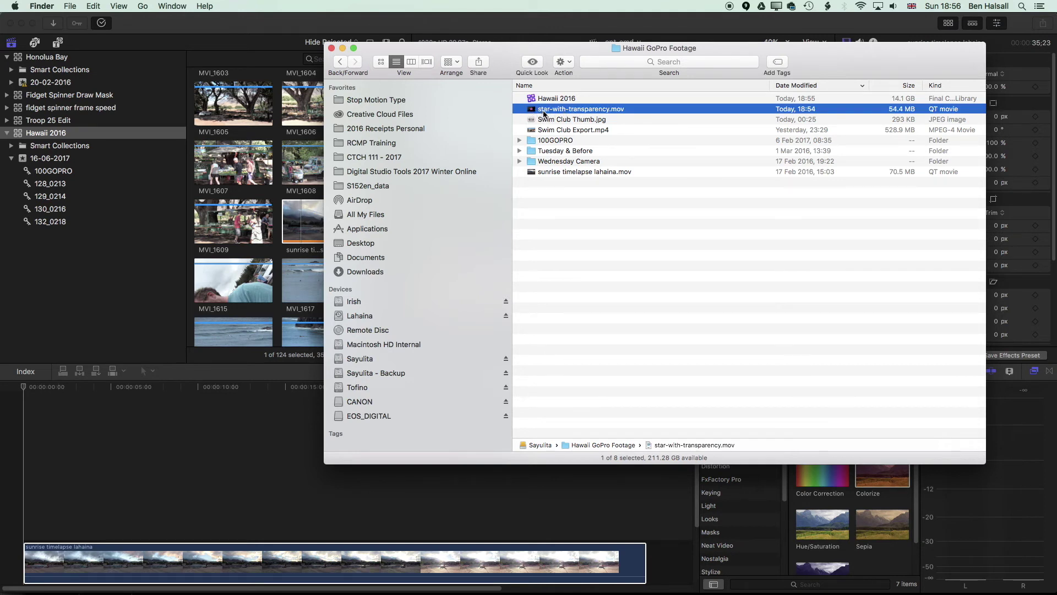
drag(543, 114, 30, 391)
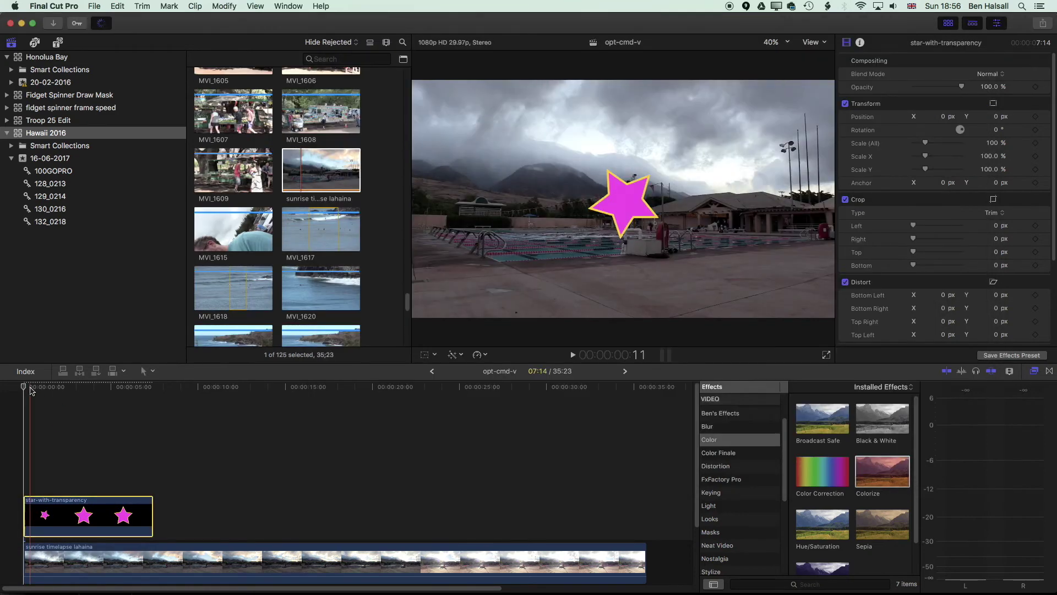
Option-drag offset copies of the star clip onto higher layers and play back the overlapping stars.
drag(31, 390, 48, 389)
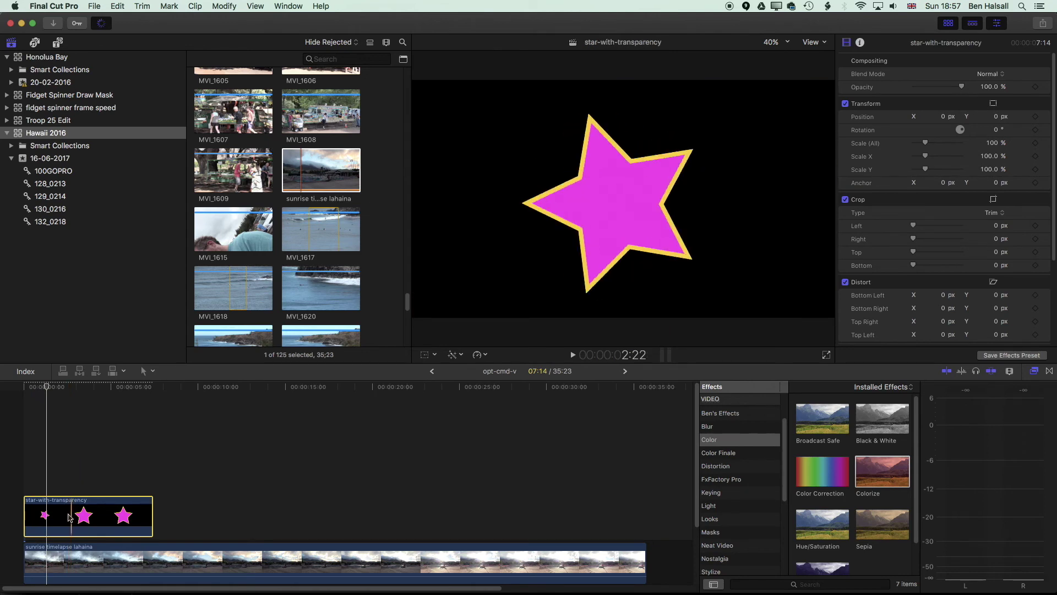
drag(77, 518, 55, 392)
click(80, 480)
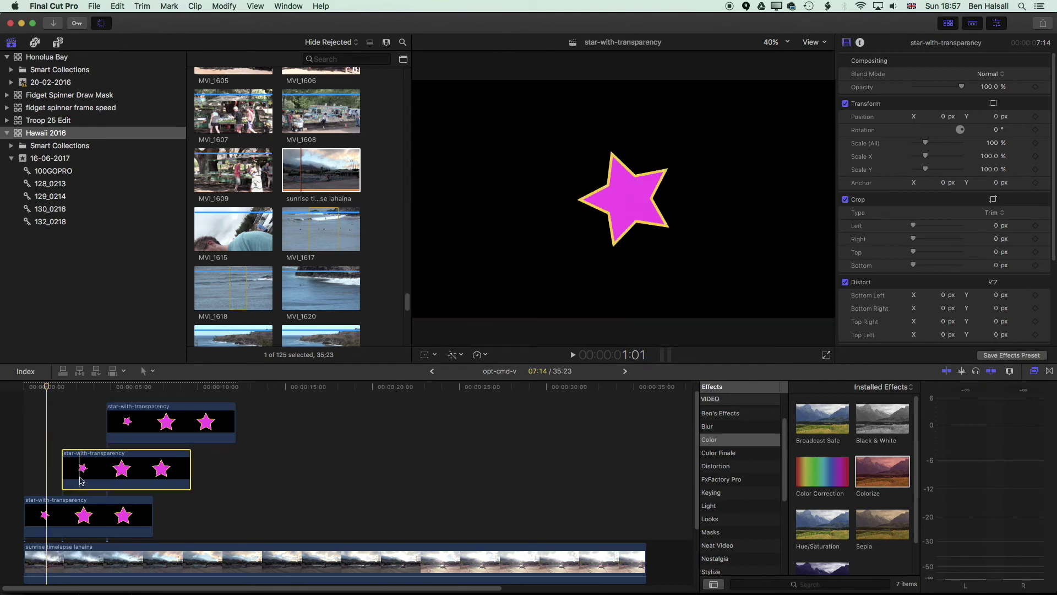
drag(53, 391, 132, 392)
key(space)
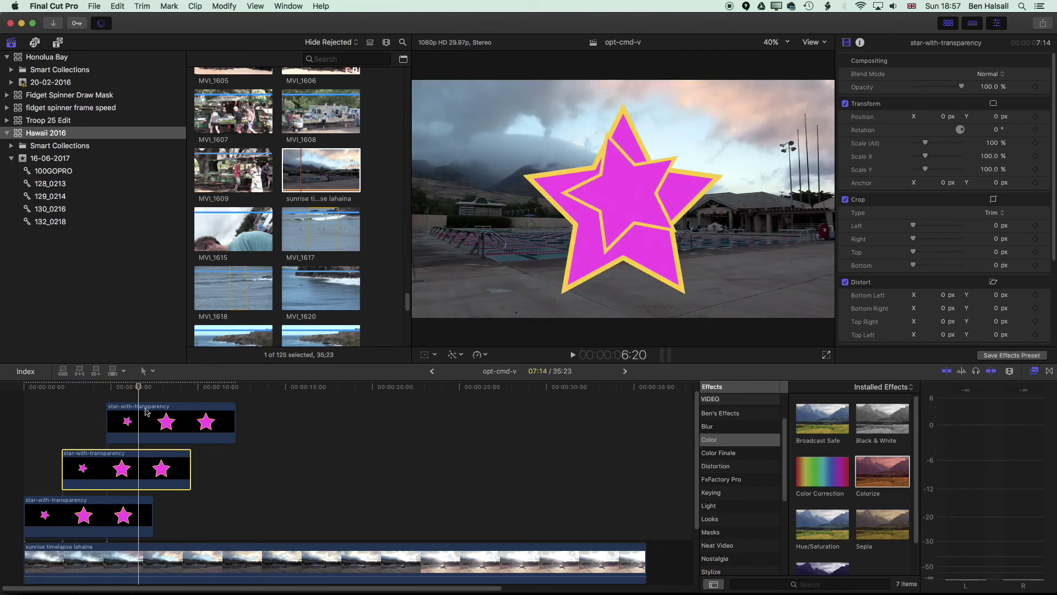
key(space)
key(j)
key(j)
key(k)
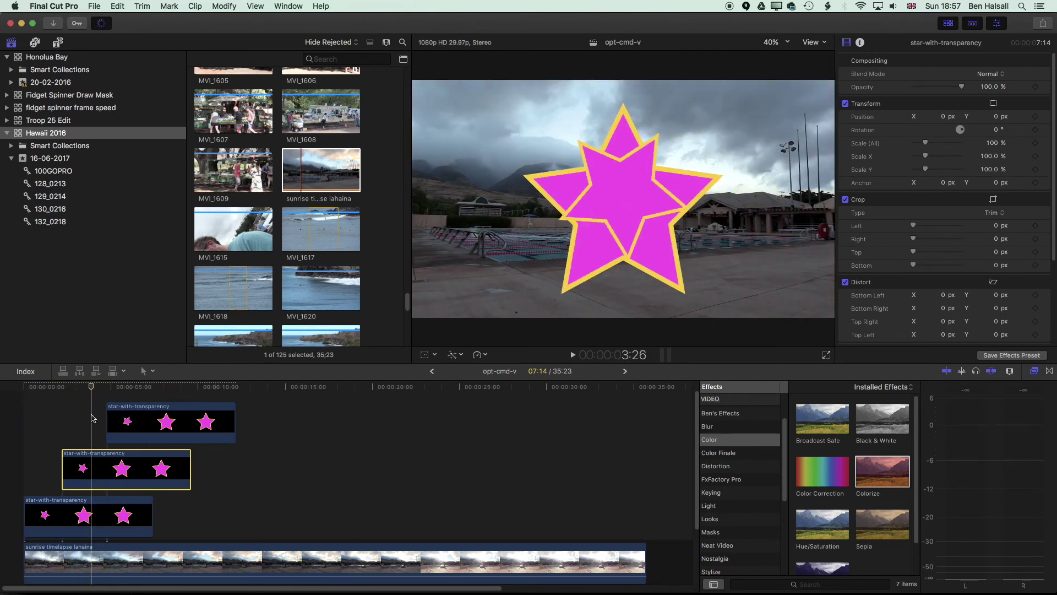
key(l)
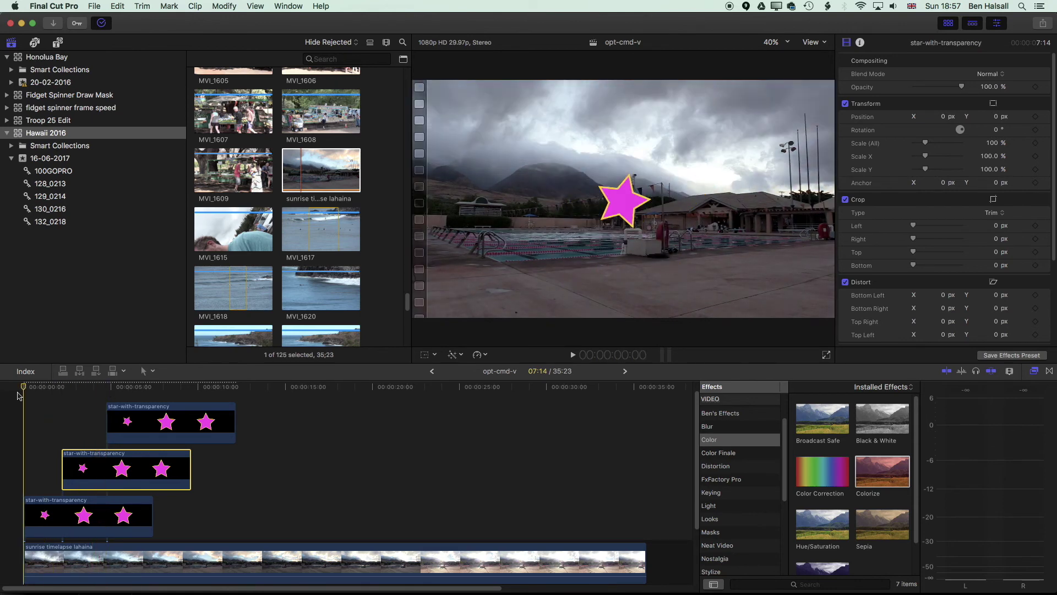
Move the bottom star clip to the upper left and the middle star to the upper right.
click(28, 520)
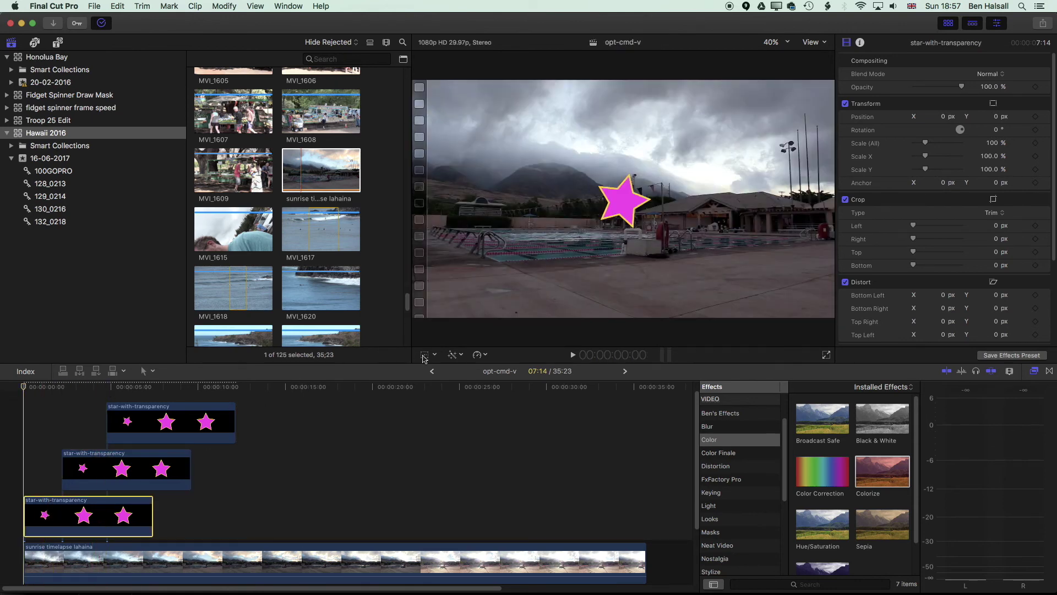
key(shift+t)
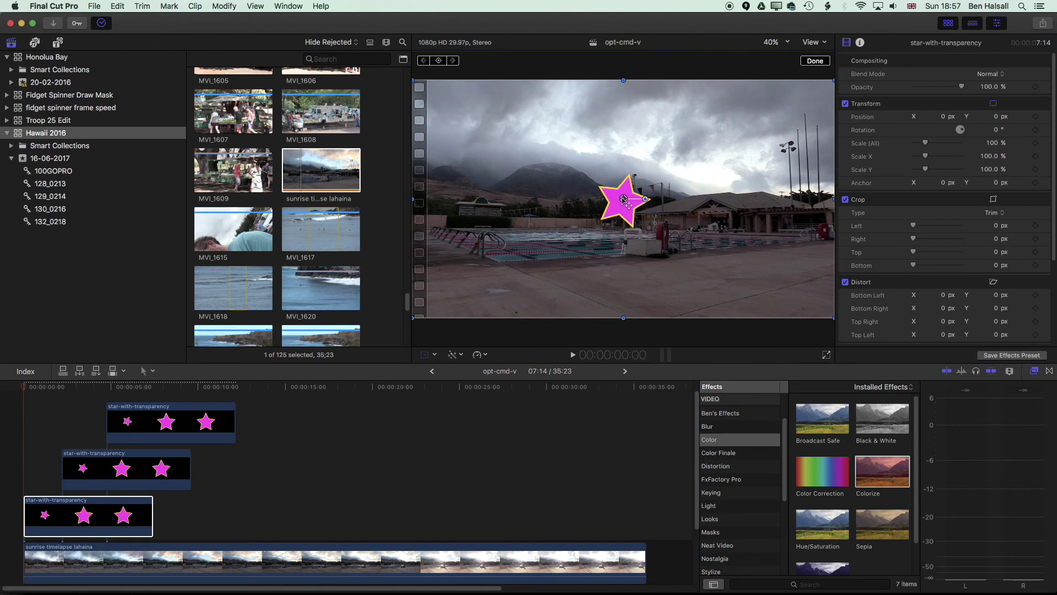
drag(623, 199, 491, 144)
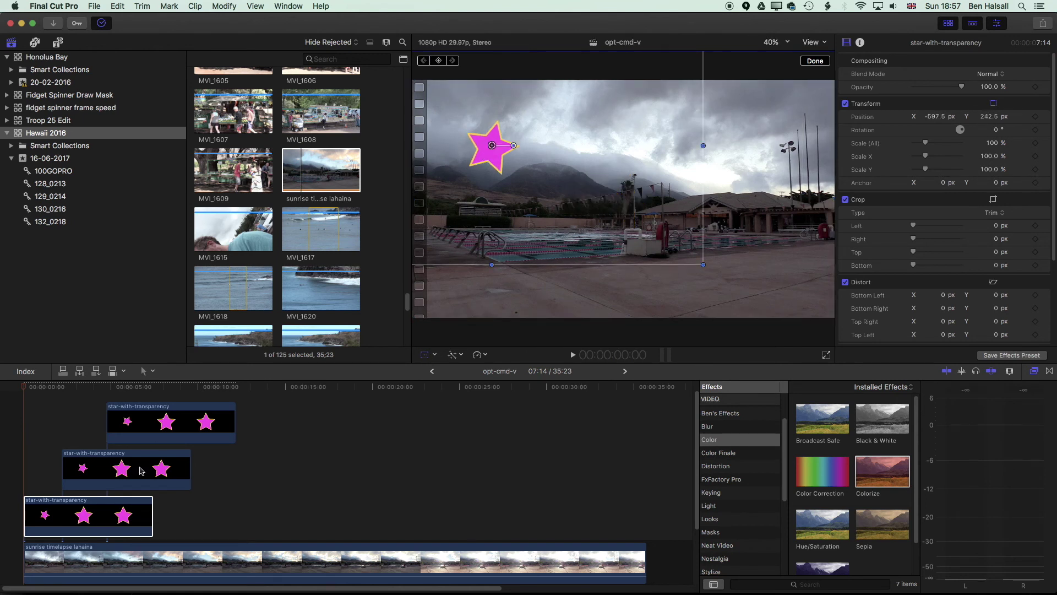
click(82, 468)
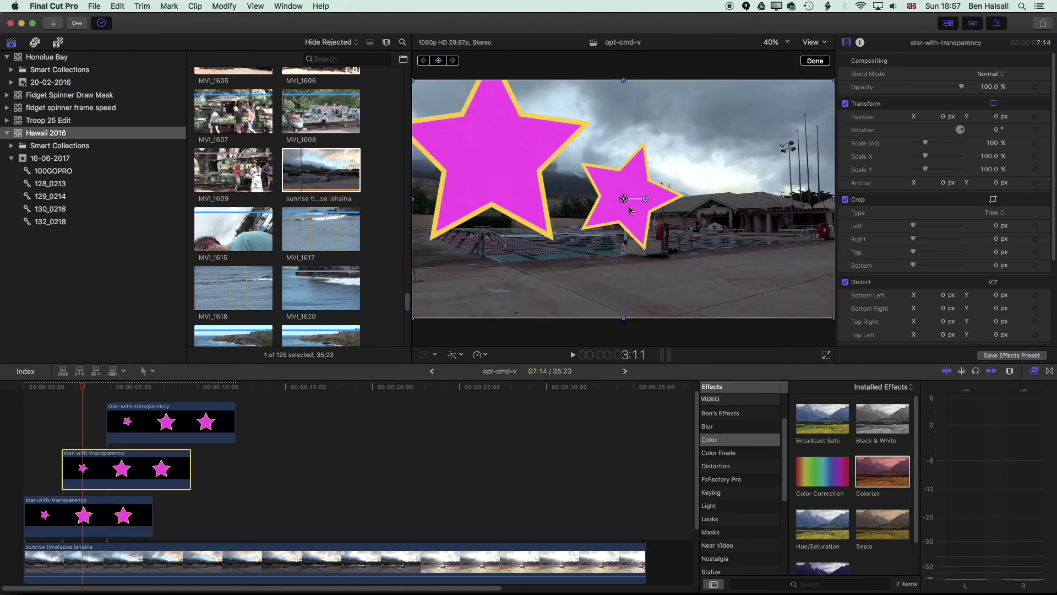
drag(631, 210, 750, 149)
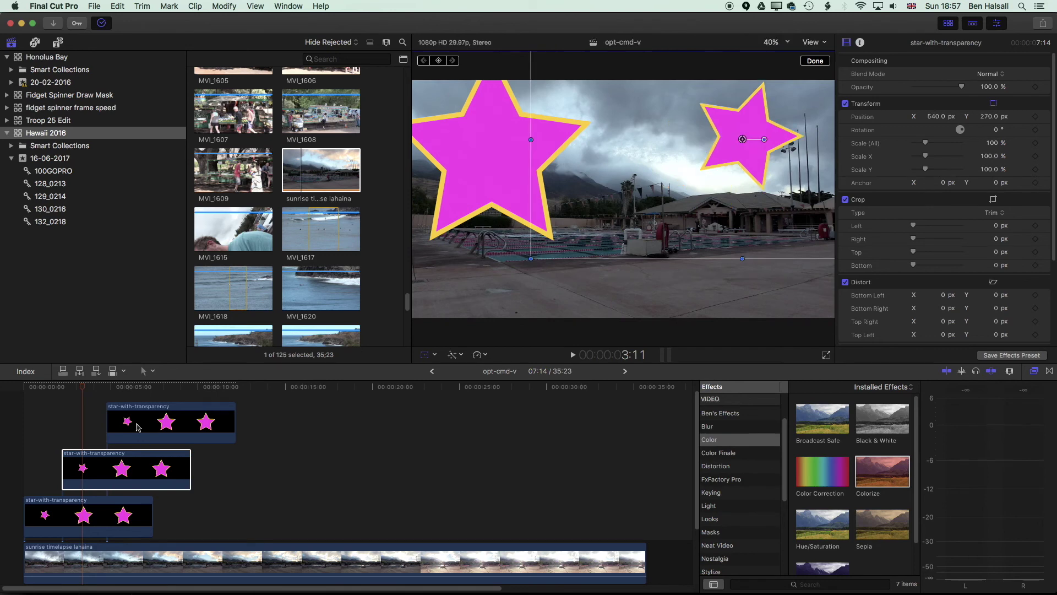
Move the top star down near the frame centre, to X -50, Y -230 px.
click(137, 428)
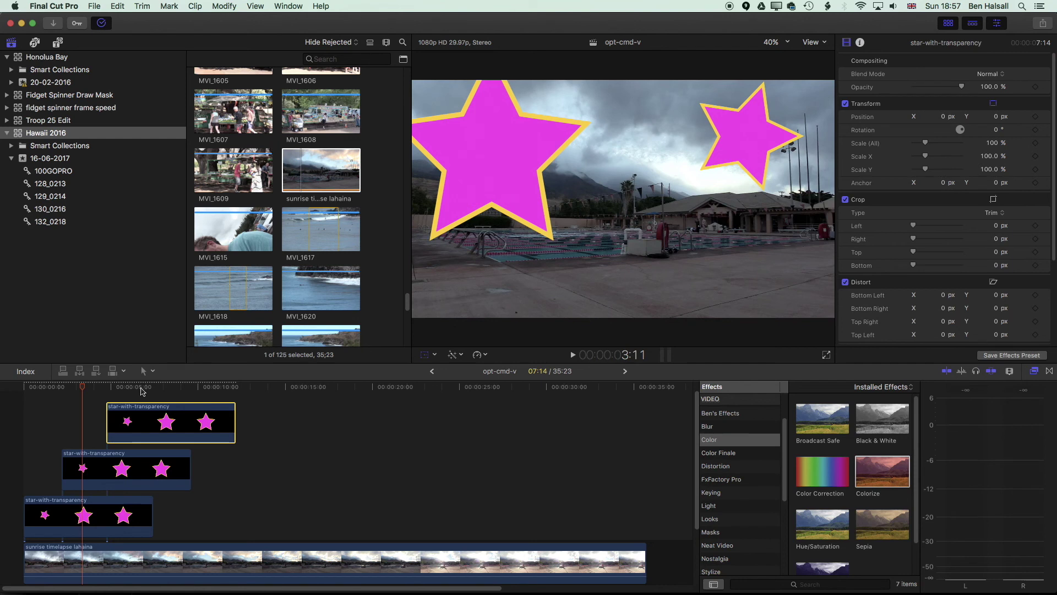
click(127, 388)
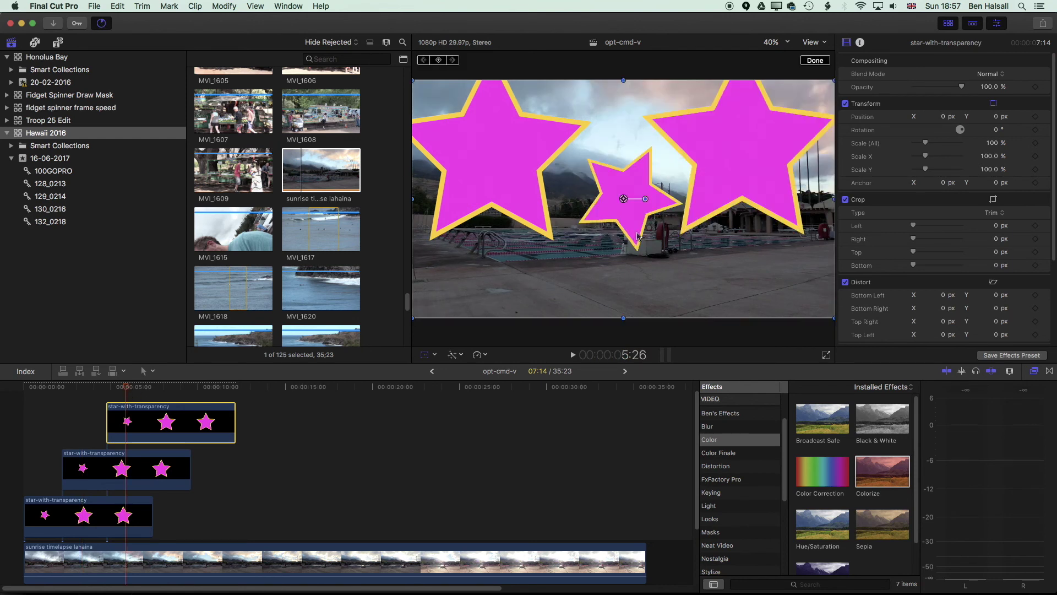
drag(622, 199, 612, 249)
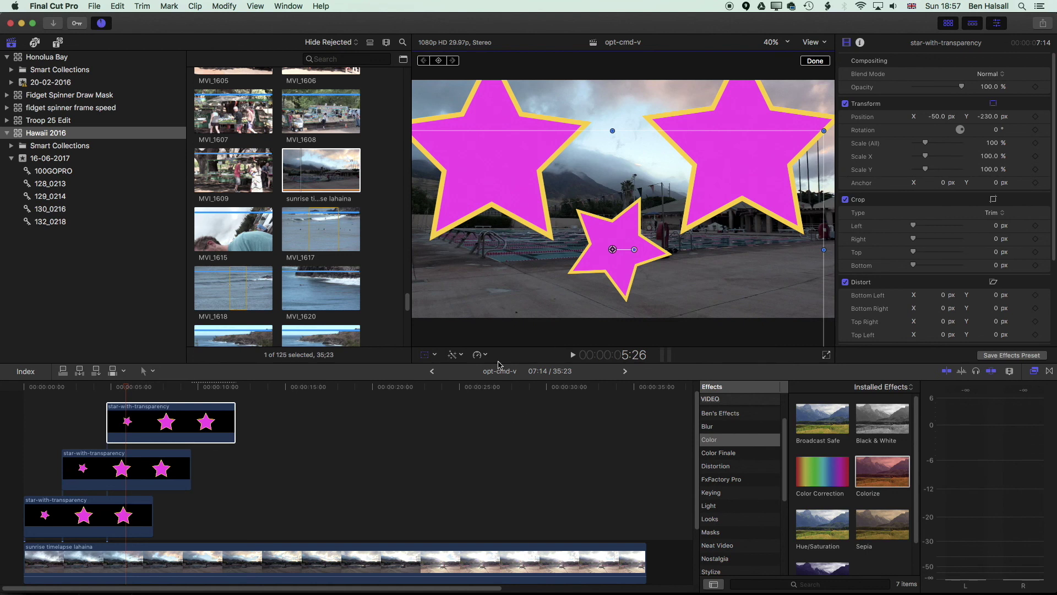
Play the timeline from the beginning to preview the three stars over the timelapse.
key(Home)
key(space)
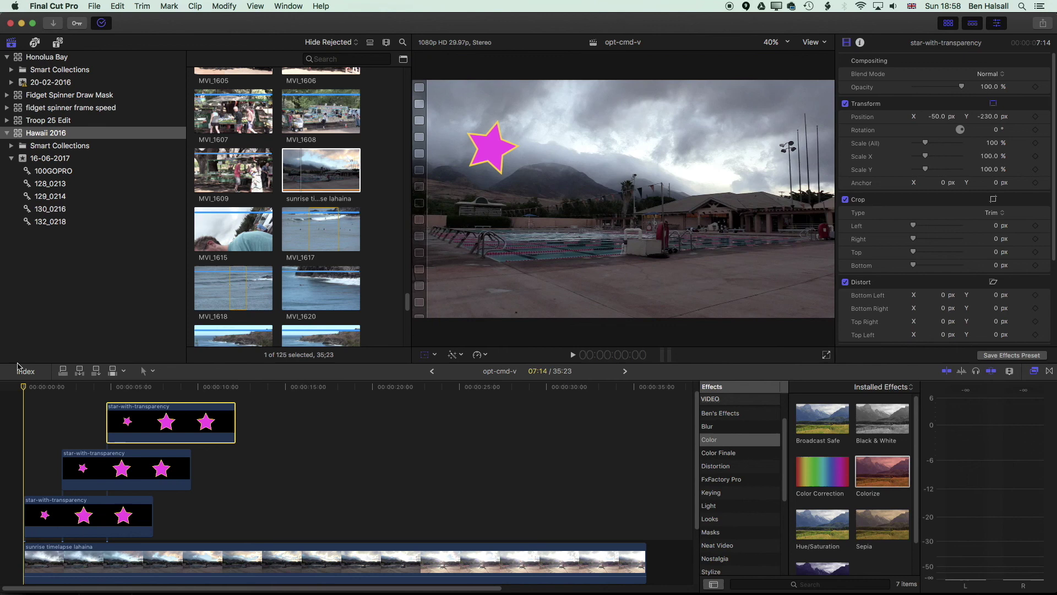